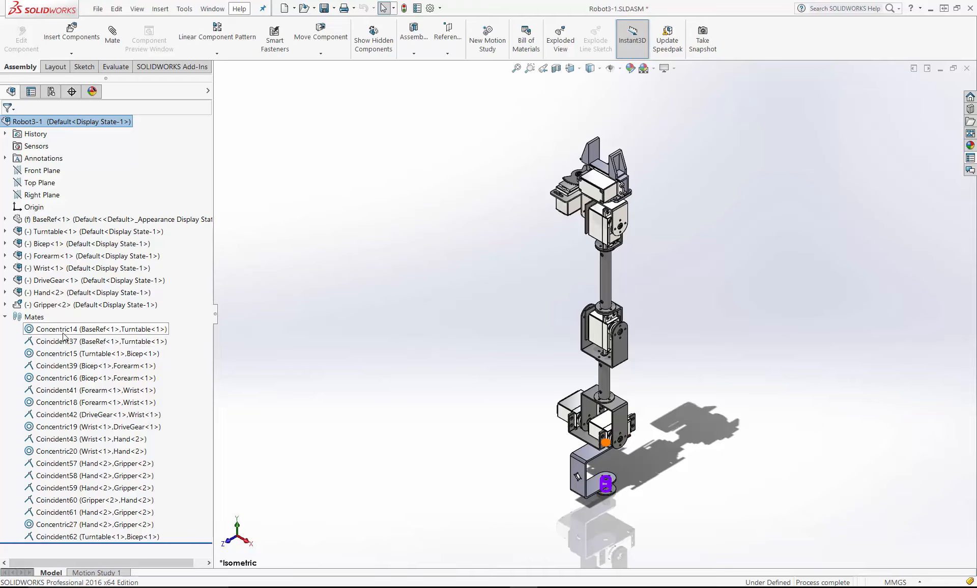
Step: Export the Robot3-1 assembly with its mates to SimWise 4D and close the list of associated CAD objects
click(5, 317)
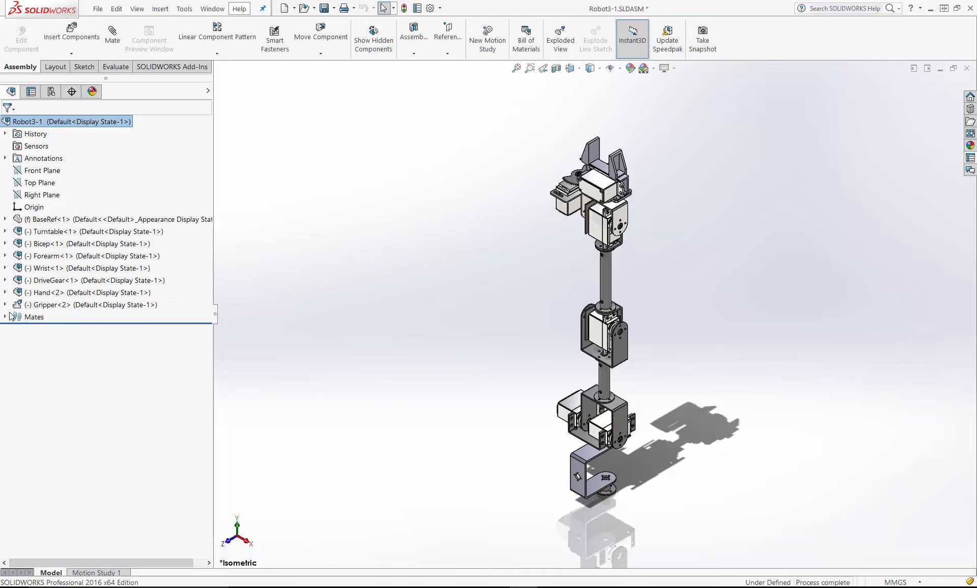
click(184, 9)
mouse_move(209, 49)
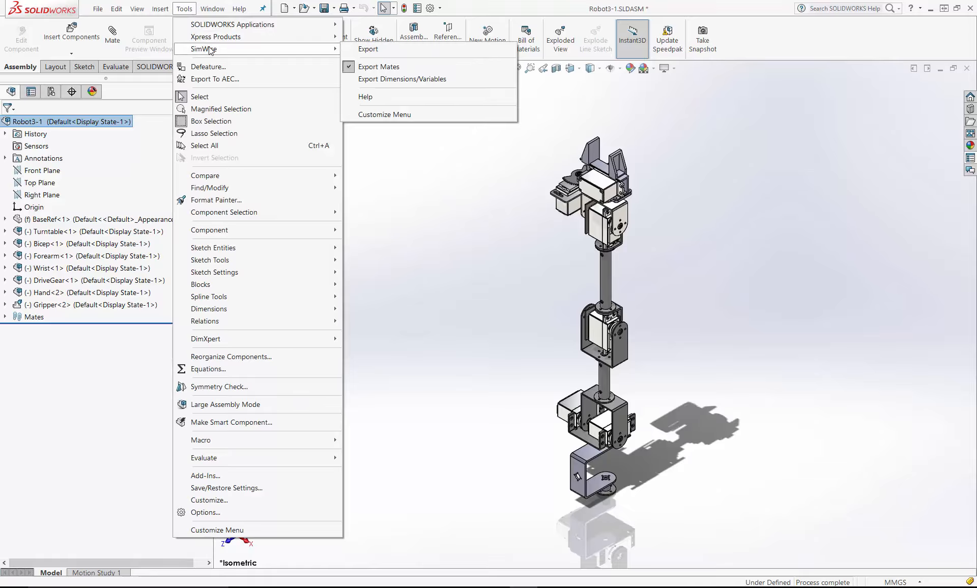
click(389, 51)
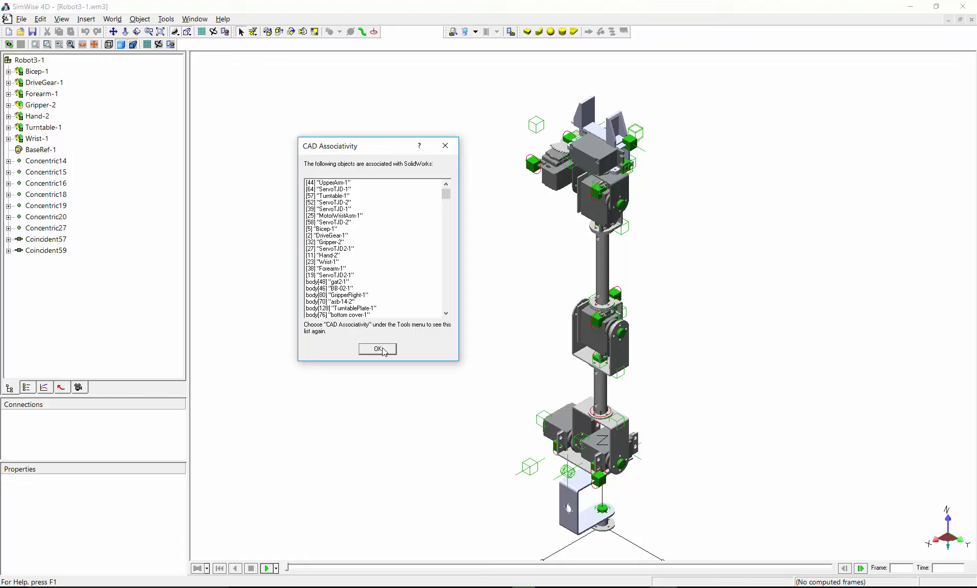
scroll(452, 200, down, 20)
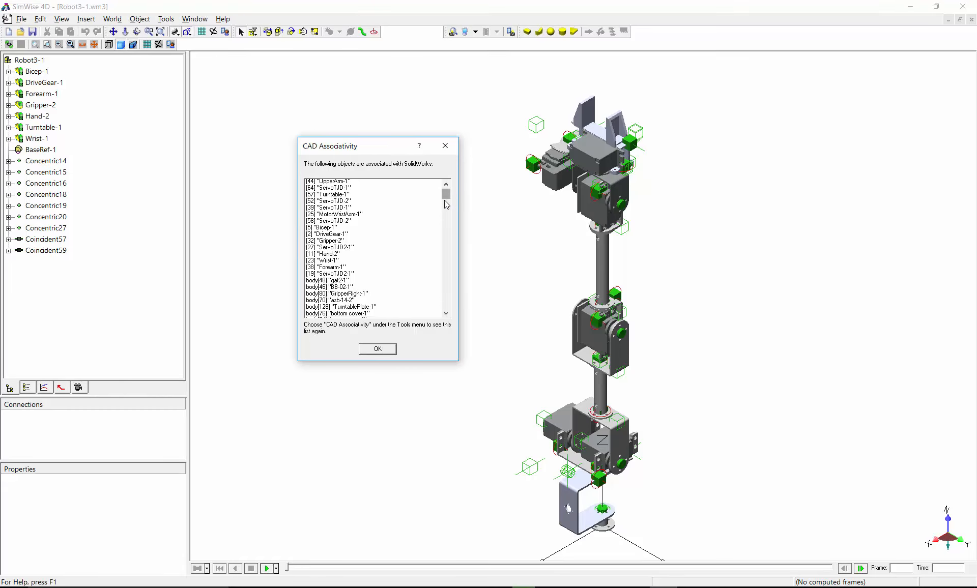
click(378, 348)
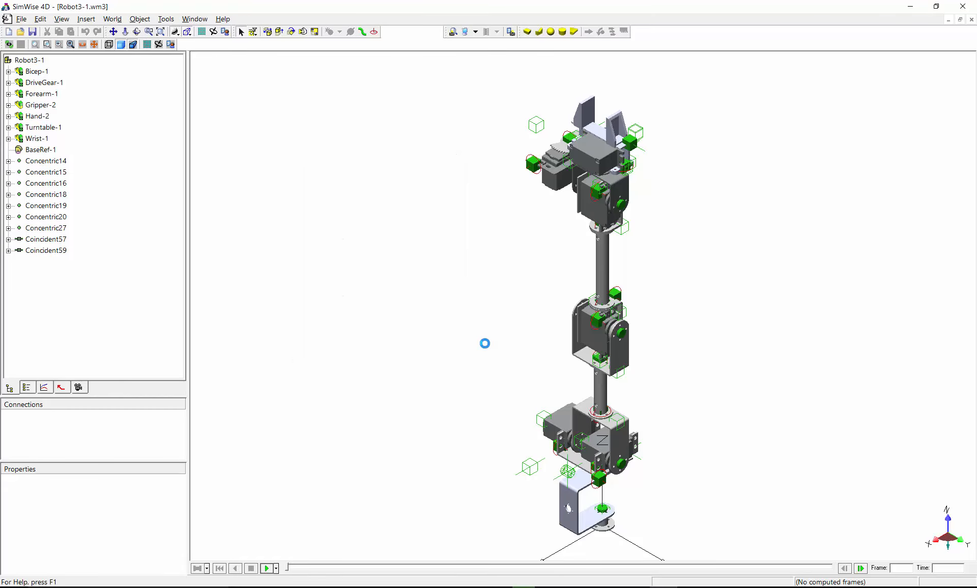
click(593, 360)
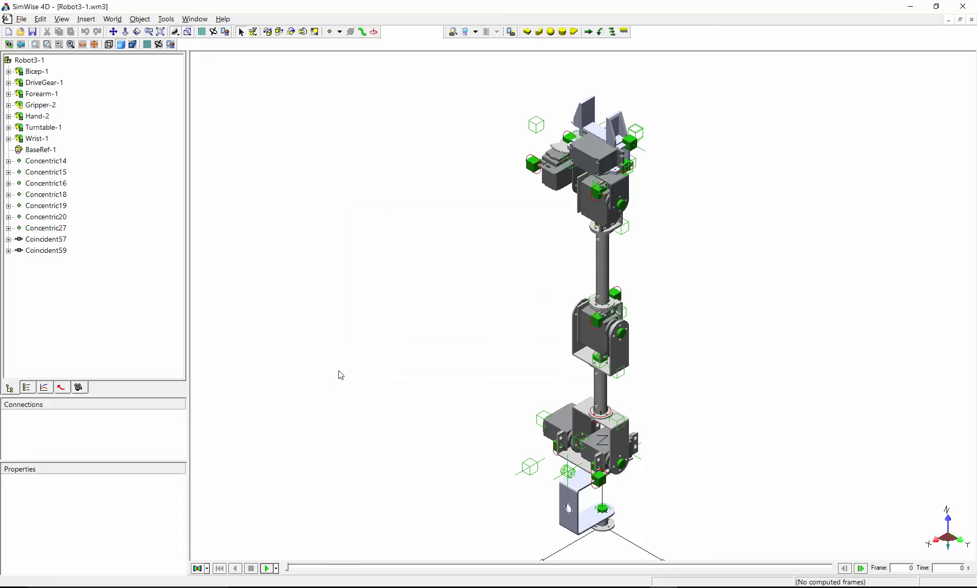
Step: Run a short motion simulation of the exported robot, stop it and reset it to frame 0
click(268, 569)
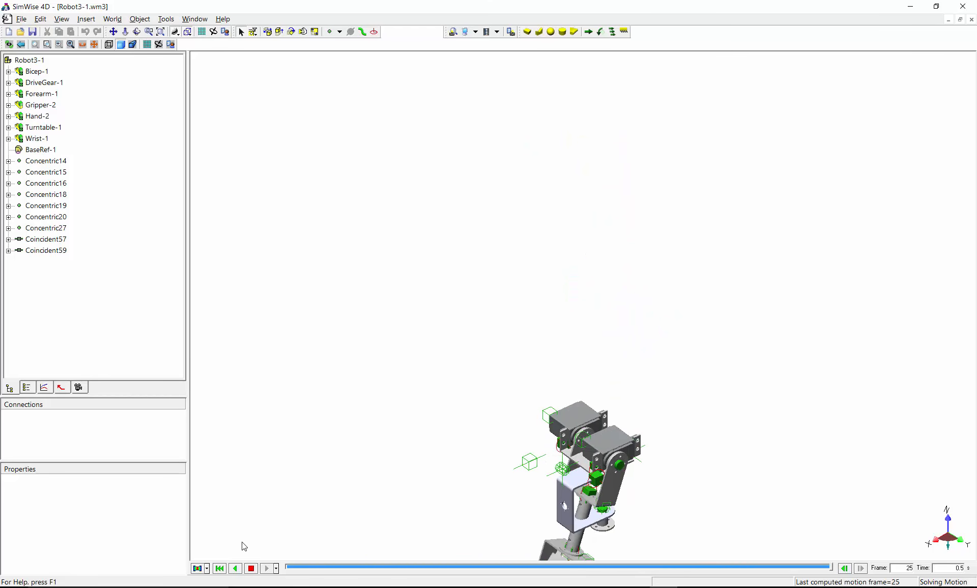
click(252, 569)
click(220, 568)
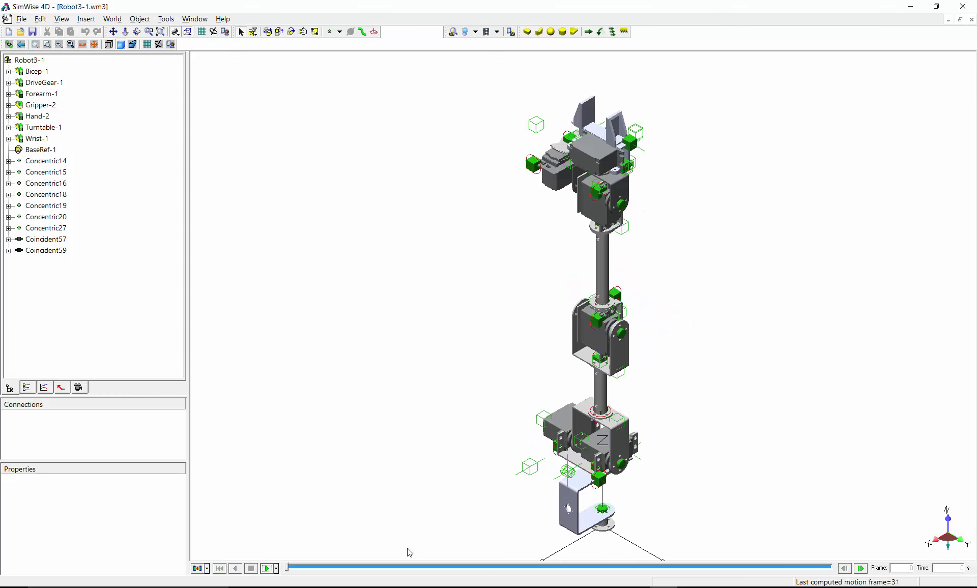
Step: Change the Concentric27 constraint at the gripper from a revolute joint to a Revolute Motor
middle_drag(458, 346, 418, 295)
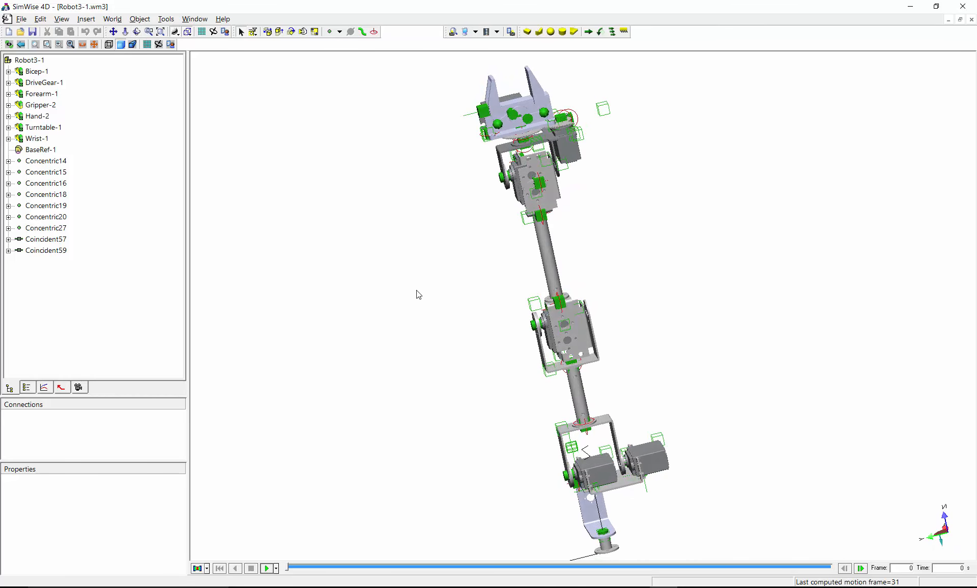
click(150, 32)
drag(436, 61, 600, 205)
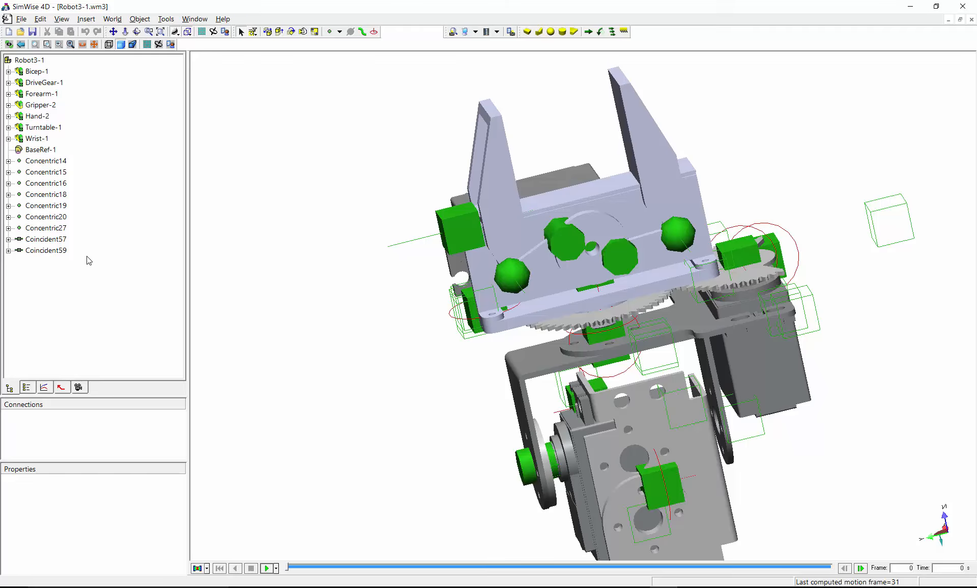
click(55, 228)
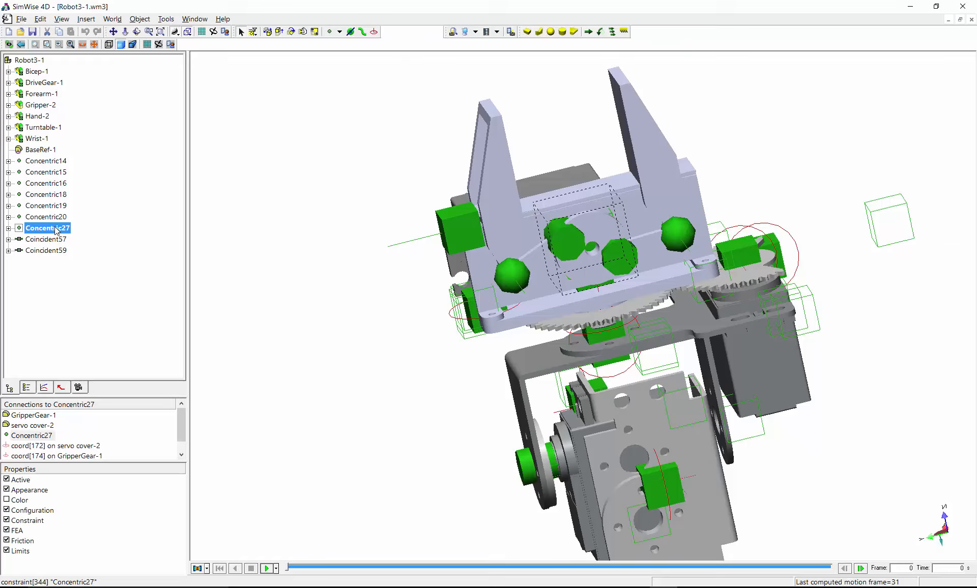
right_click(55, 228)
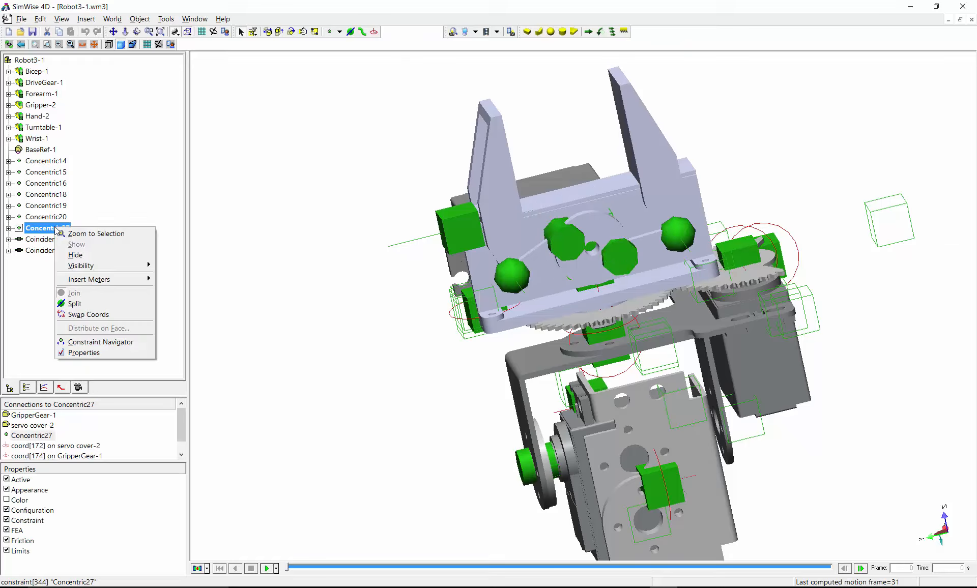
click(118, 352)
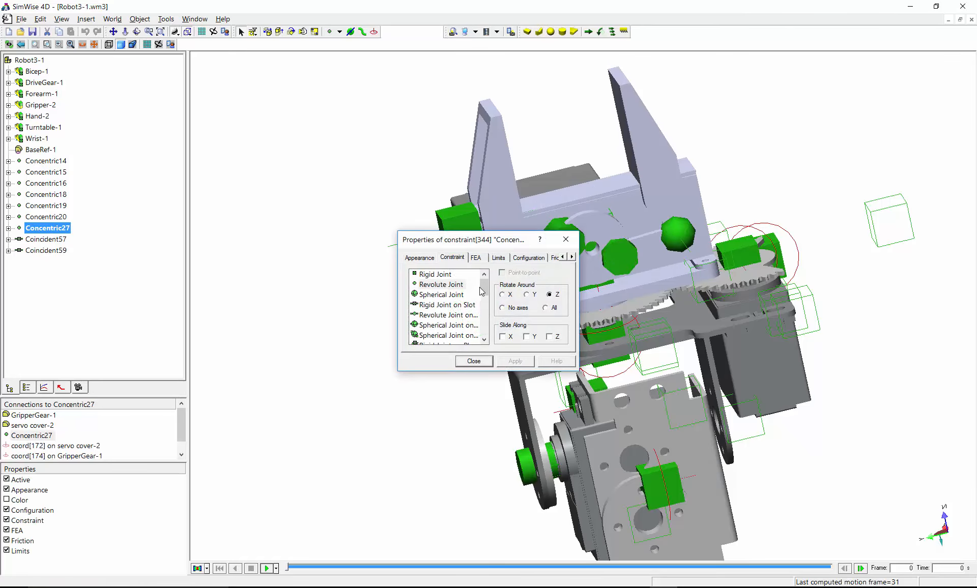
drag(483, 287, 482, 305)
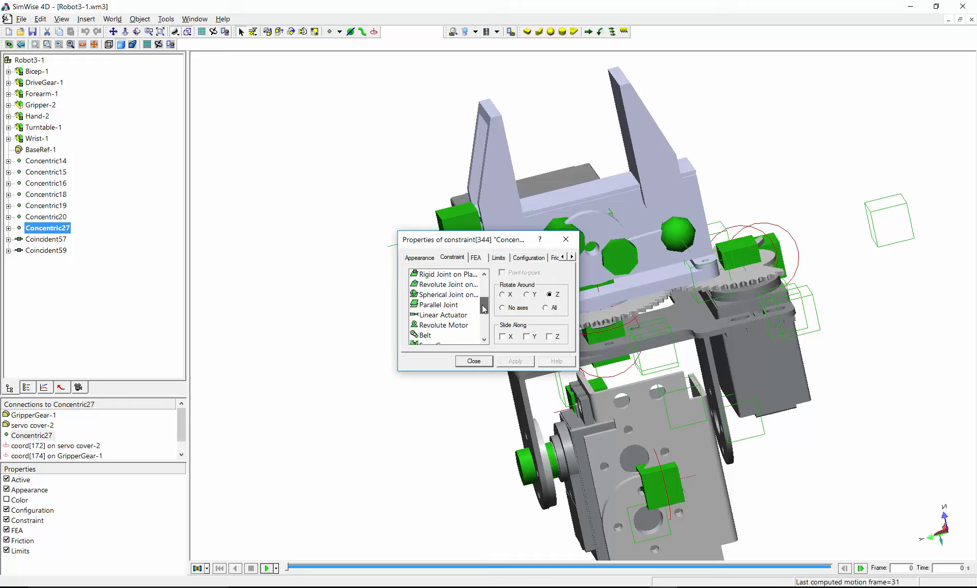
click(465, 326)
click(473, 361)
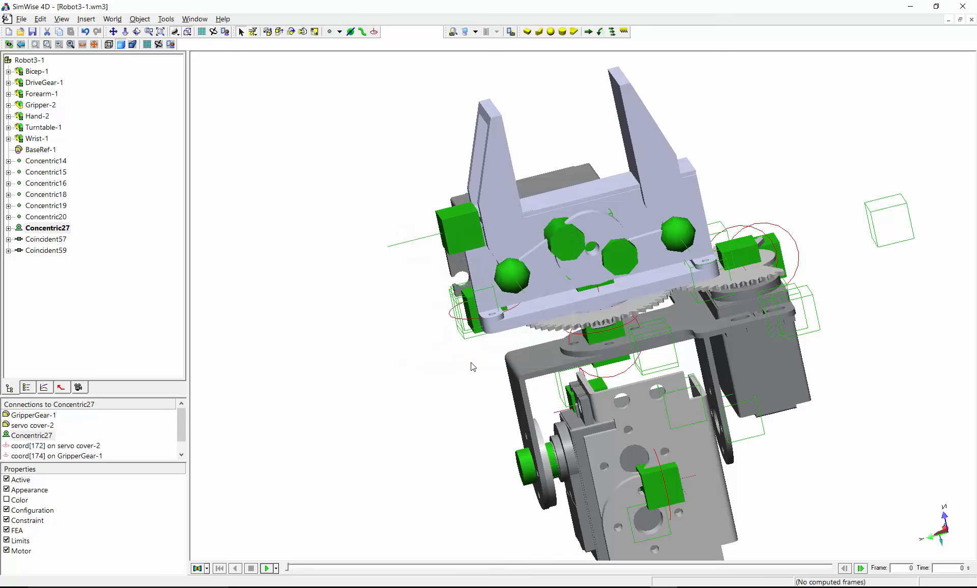
Step: Fix the wrist bracket body asb-09-1 in place
click(524, 360)
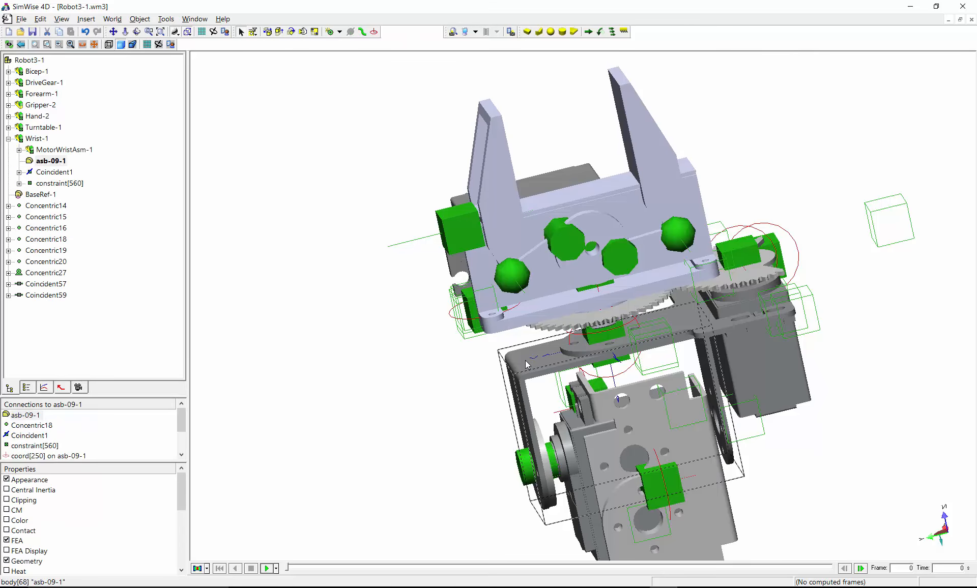
right_click(525, 360)
click(570, 476)
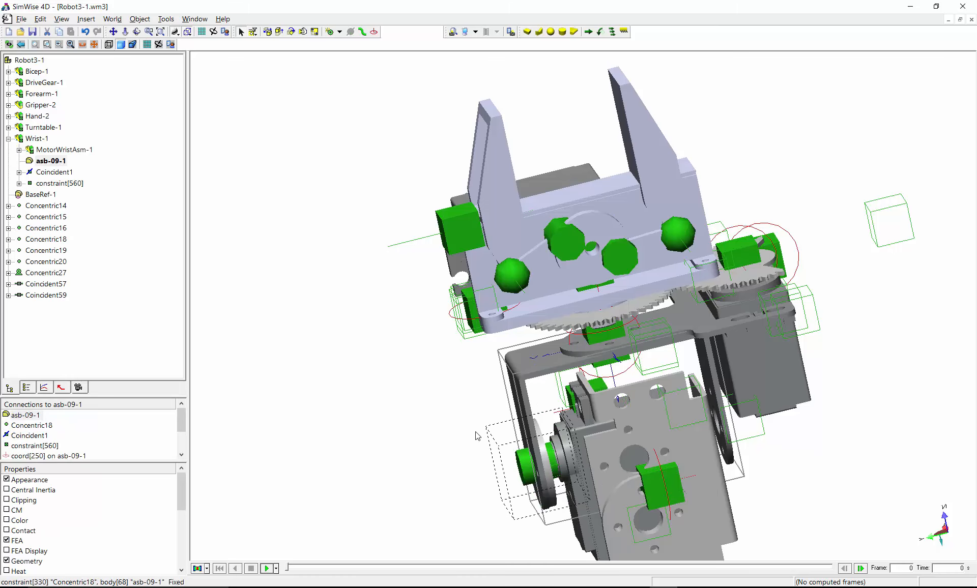
Step: Simulate the motor-driven gripper with the wrist bracket fixed, and reset the motion to frame 0
click(271, 568)
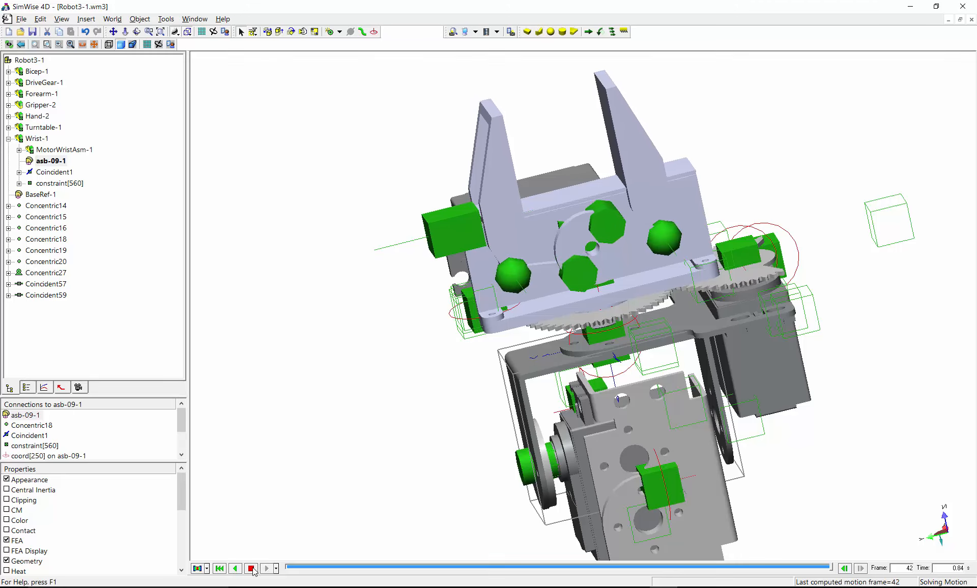
click(250, 569)
click(219, 568)
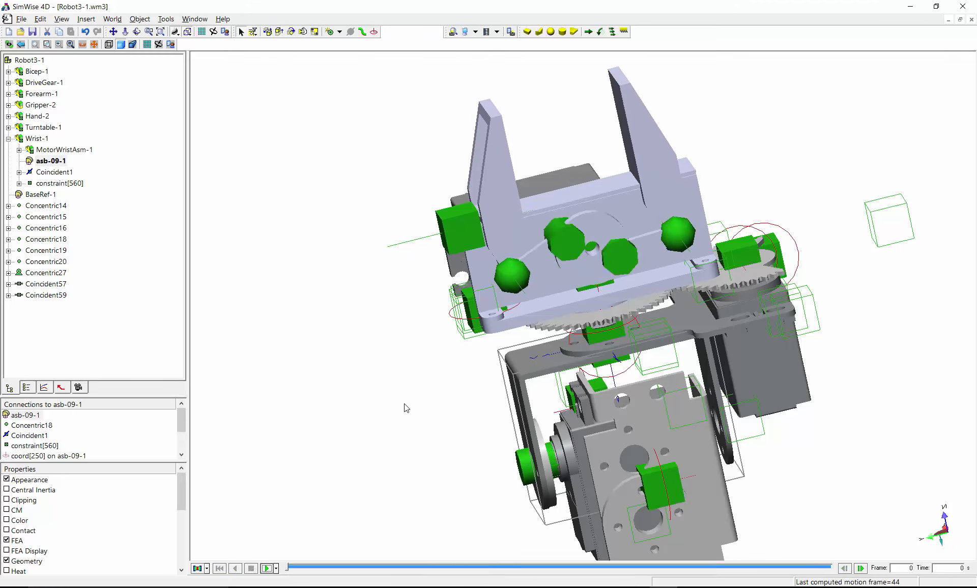
Step: Isolate the two meshing gears lpags-02-1 and lpags-01-1 by hiding everything else
click(596, 317)
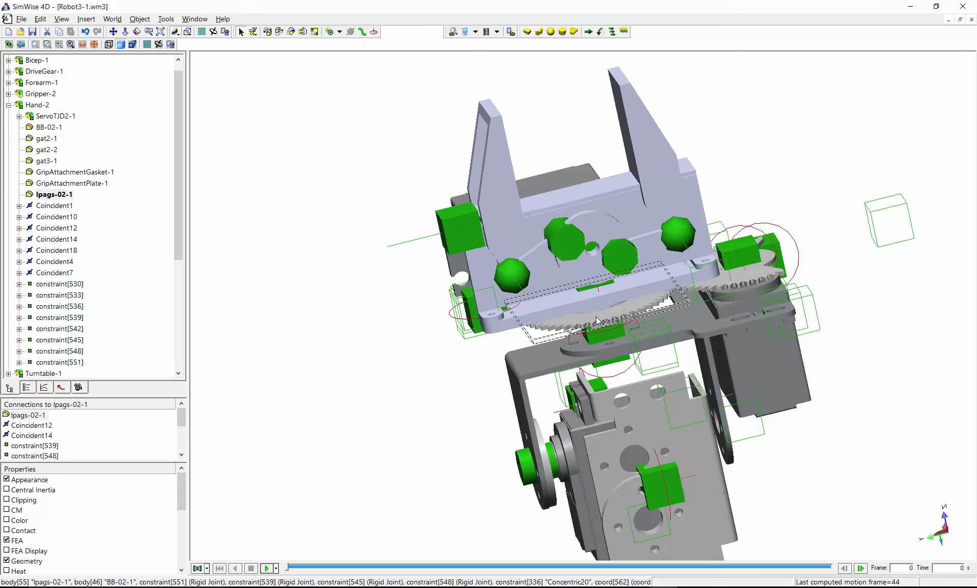
click(758, 281)
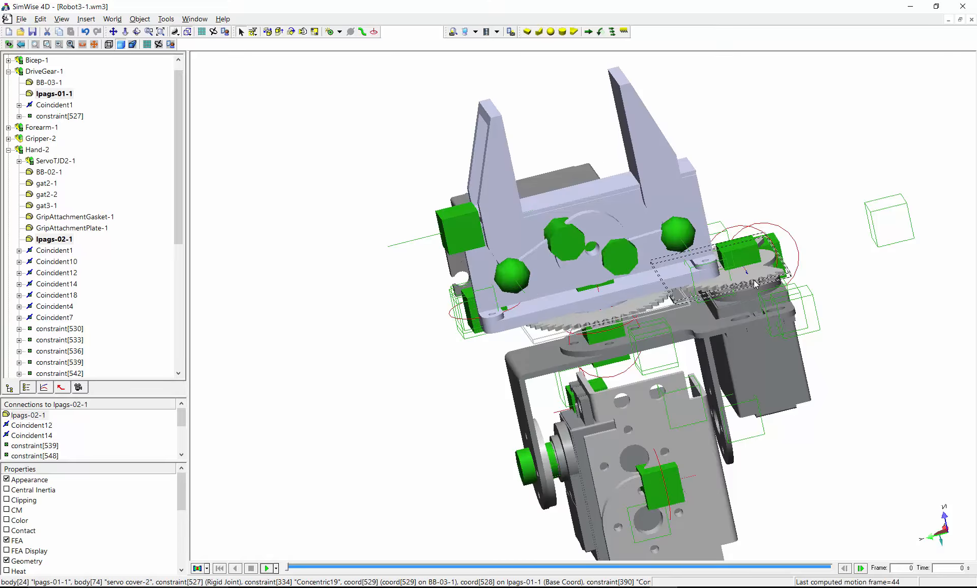
right_click(755, 281)
mouse_move(791, 326)
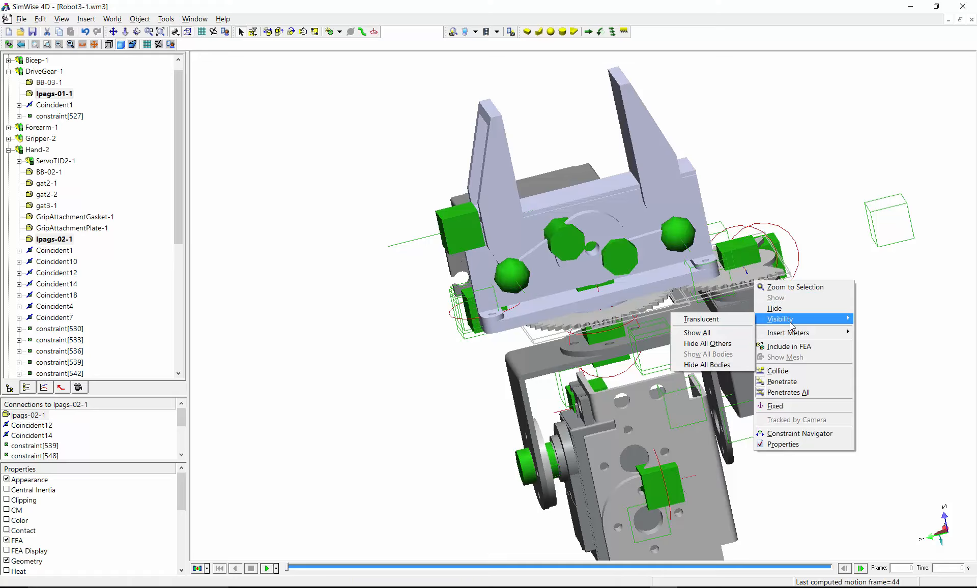
click(743, 349)
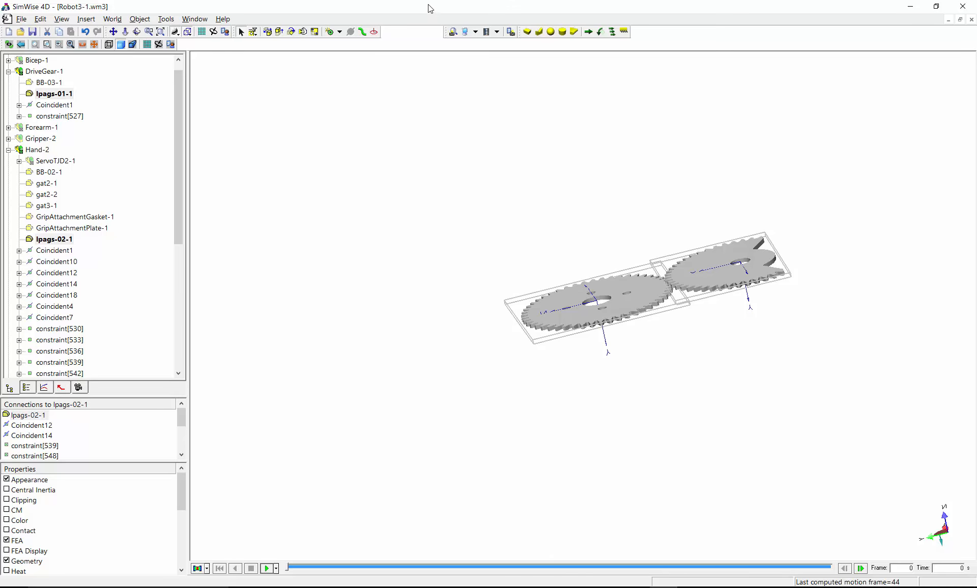
Step: Place a coord at the centre hole of each of the two gears
click(374, 31)
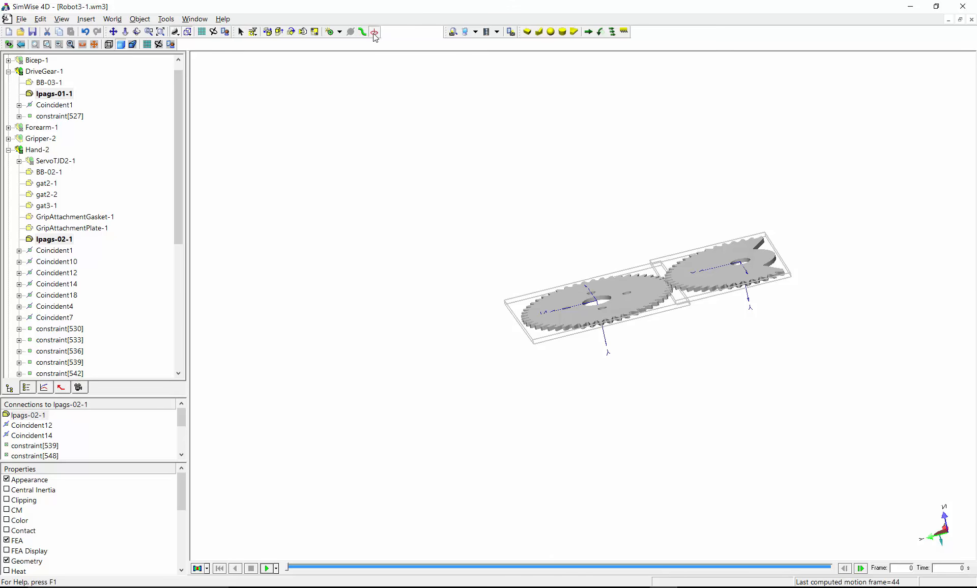
click(599, 295)
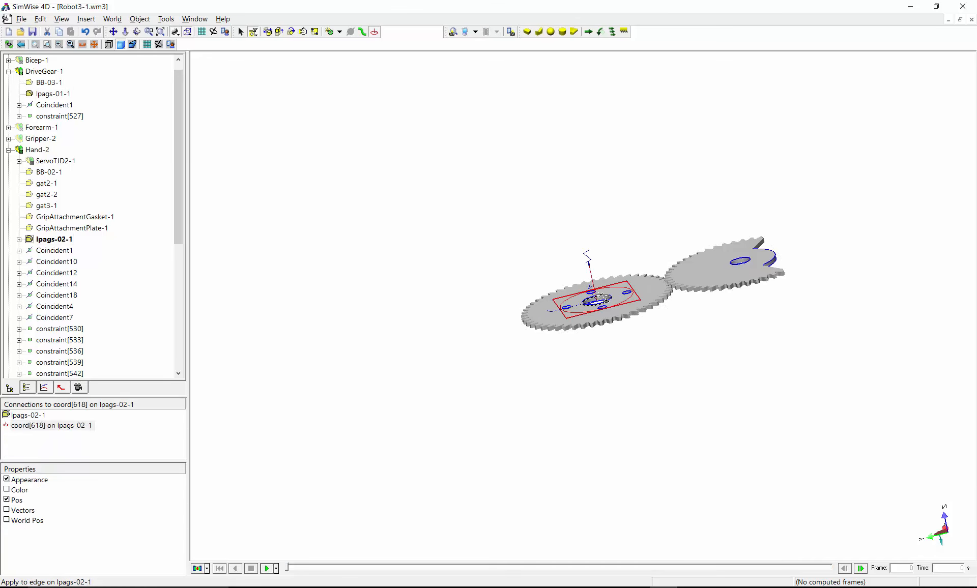
click(735, 265)
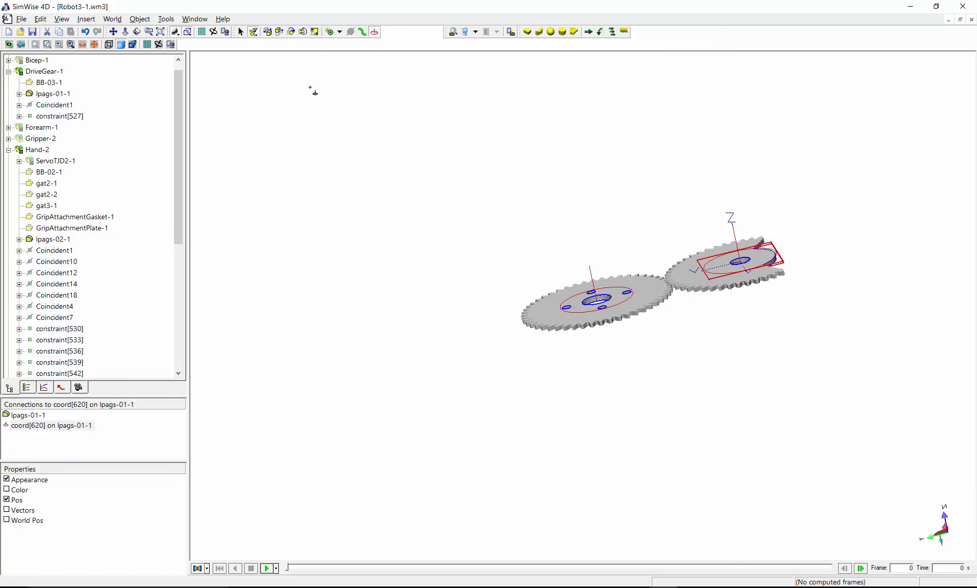
click(241, 31)
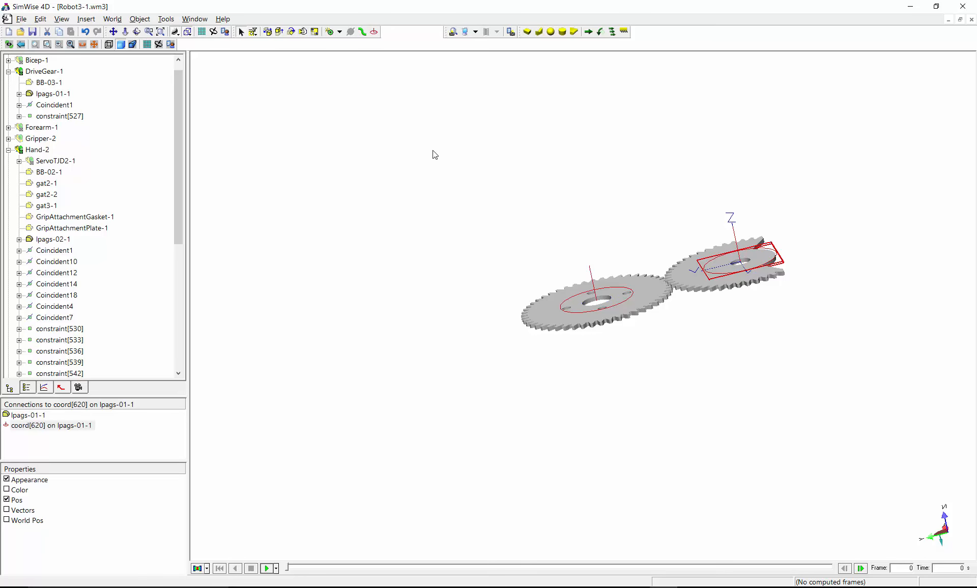
Step: Create a spur gear pair constraint between the coords on lpags-01-1 and lpags-02-1
click(603, 294)
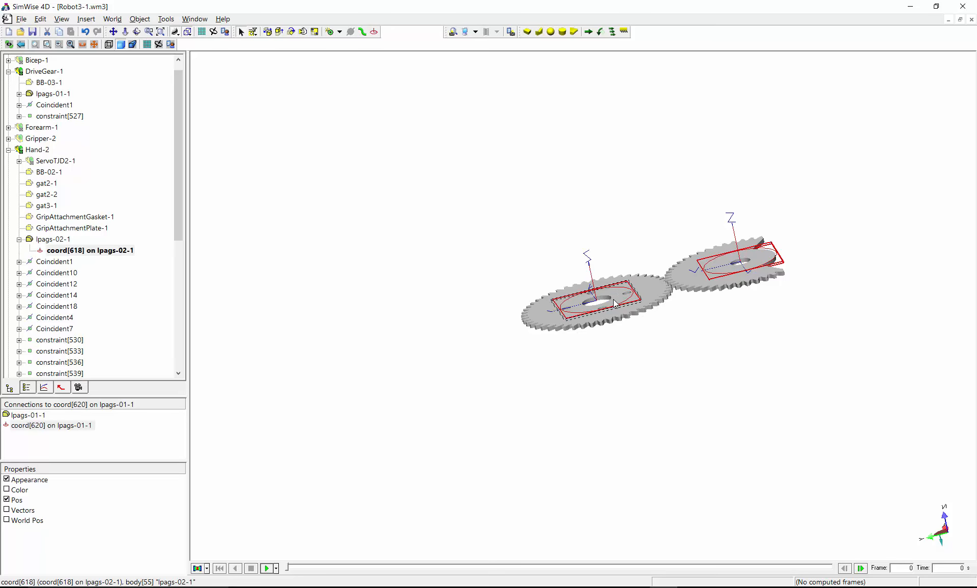
click(339, 32)
click(363, 218)
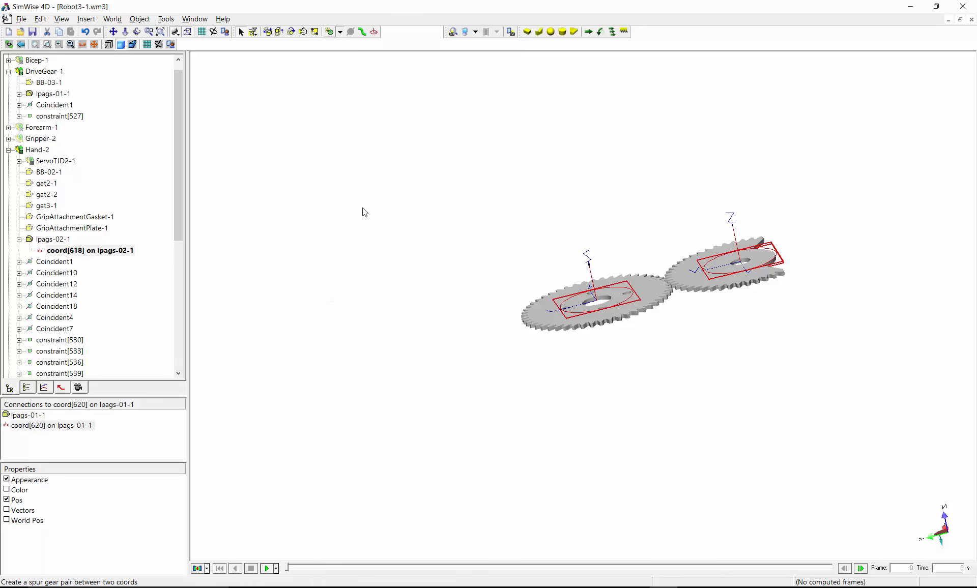
Step: Turn off automatic radius calculation for the spur gear constraint and set the gear radius on body[55] to 19.9 mm
click(253, 206)
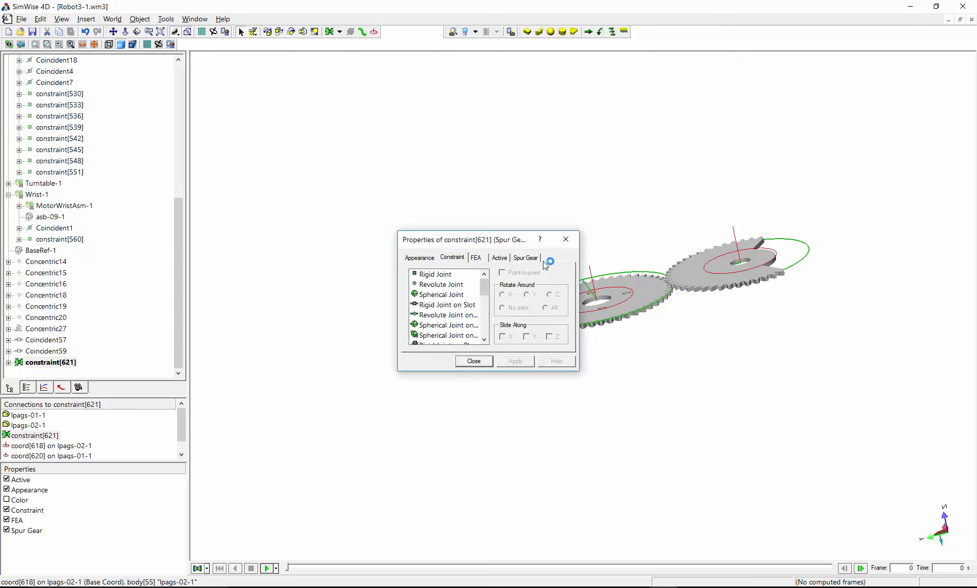
click(525, 258)
click(470, 271)
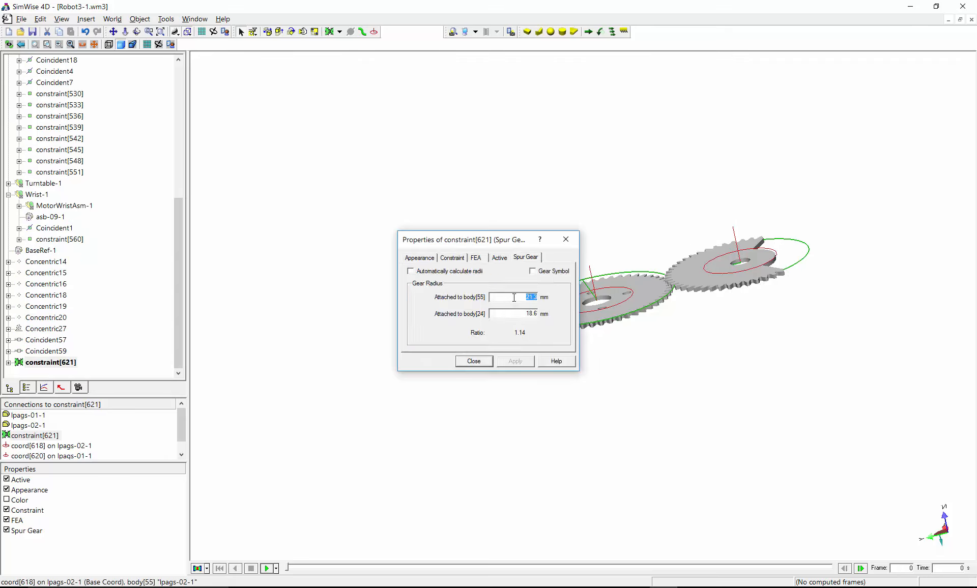
text(19.5)
key(Tab)
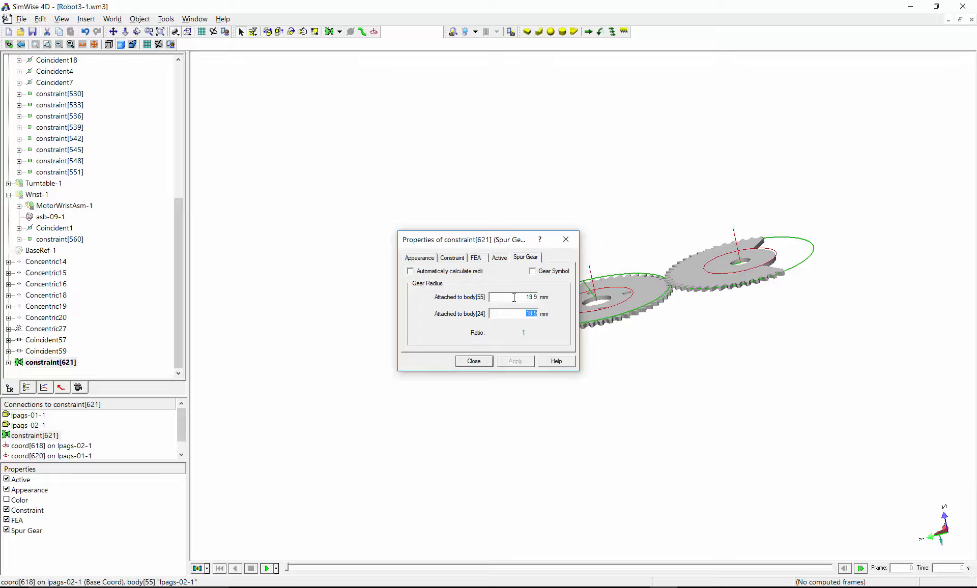
click(474, 362)
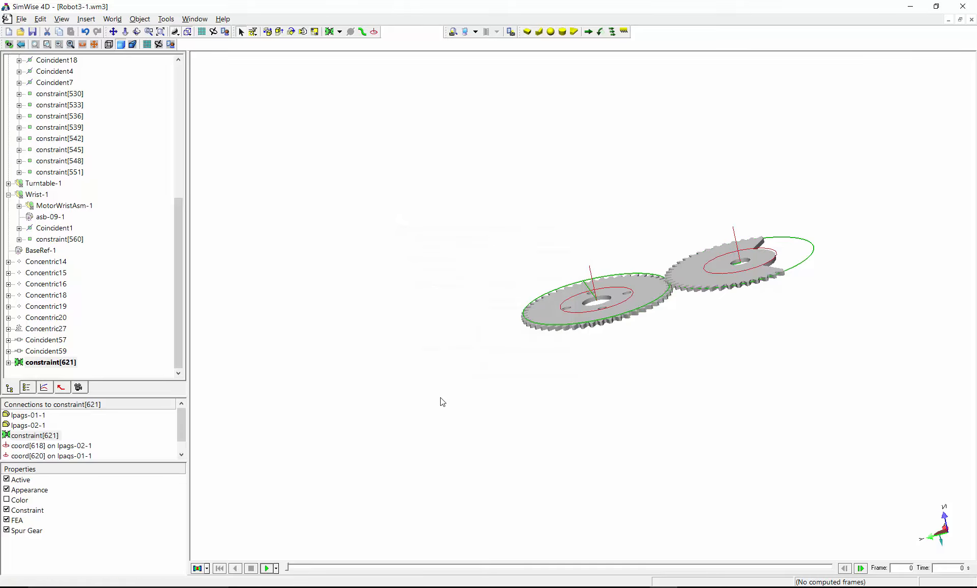
Step: Show all parts of the Robot3-1 assembly again and collapse the Hand-2 subassembly in the object tree
drag(180, 242, 172, 71)
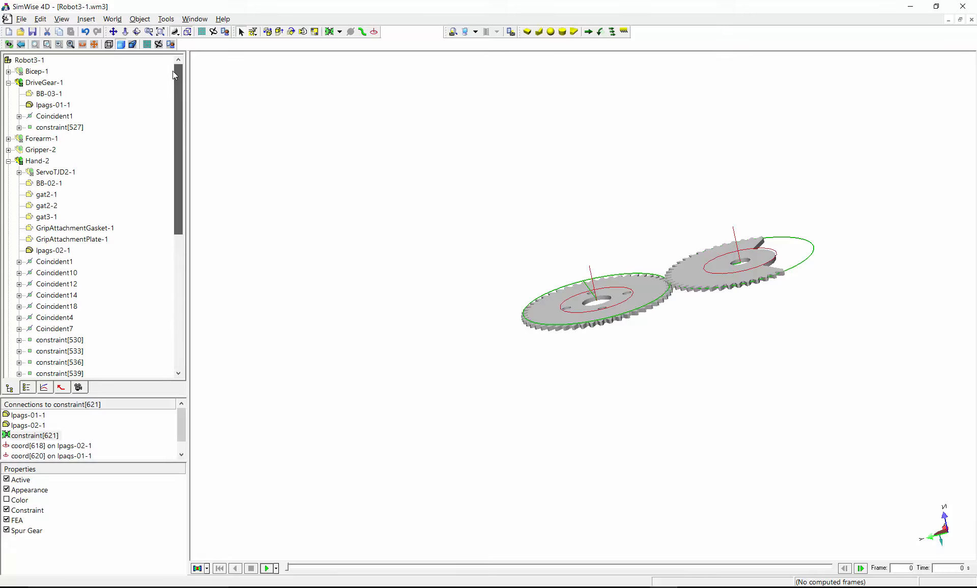
click(39, 59)
right_click(39, 59)
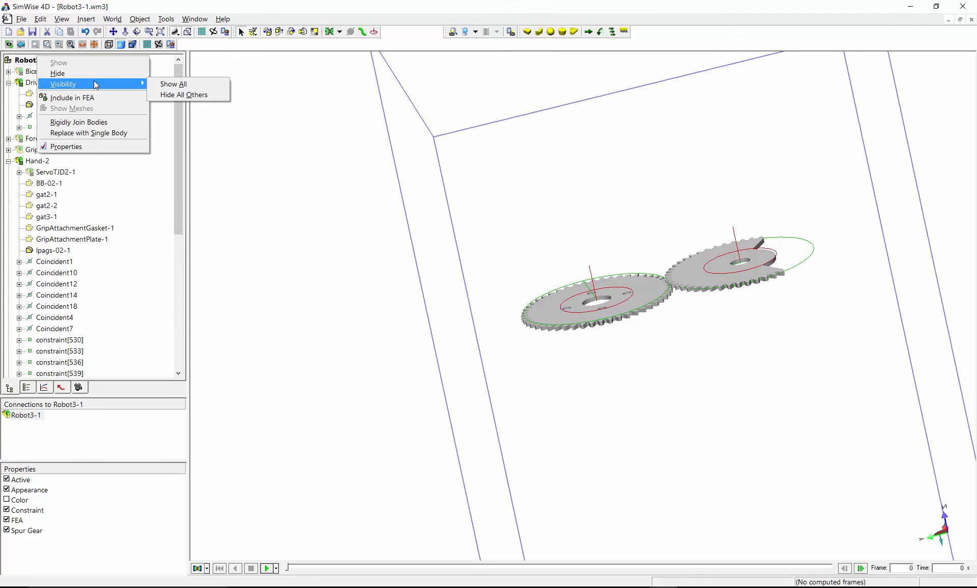
click(165, 88)
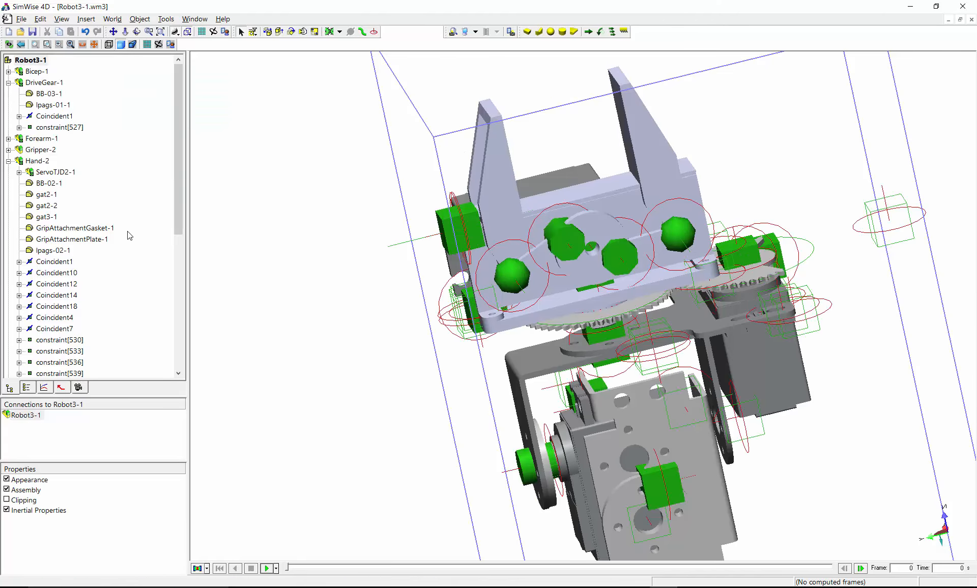
click(9, 160)
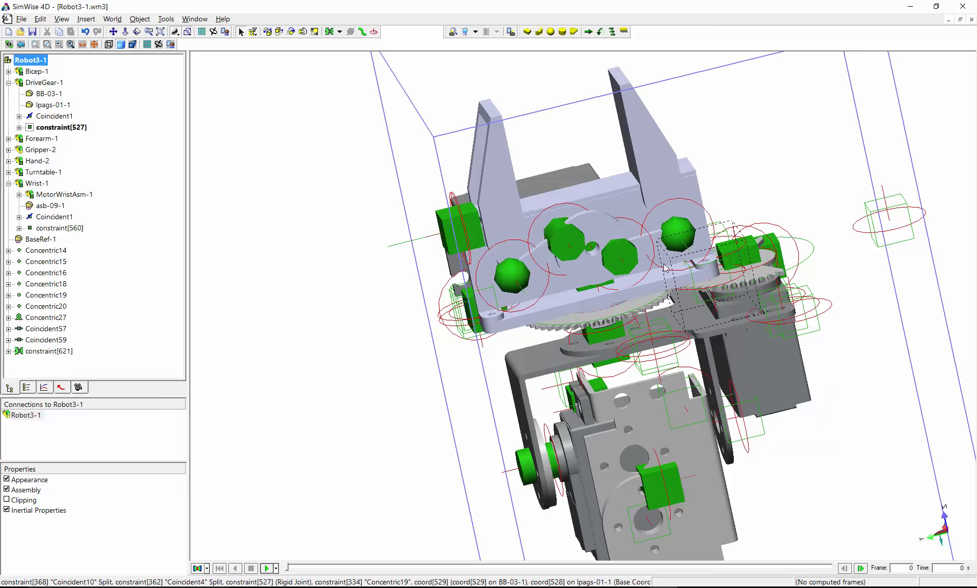
Step: Change the Concentric19 constraint between BB-03-1 and servo cover-2 to a Revolute Motor
click(62, 296)
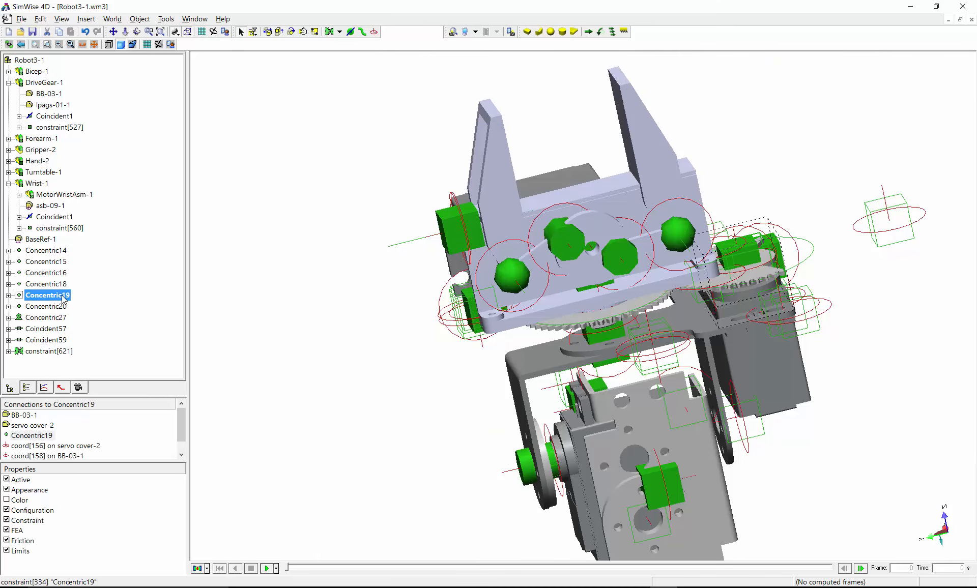
right_click(62, 297)
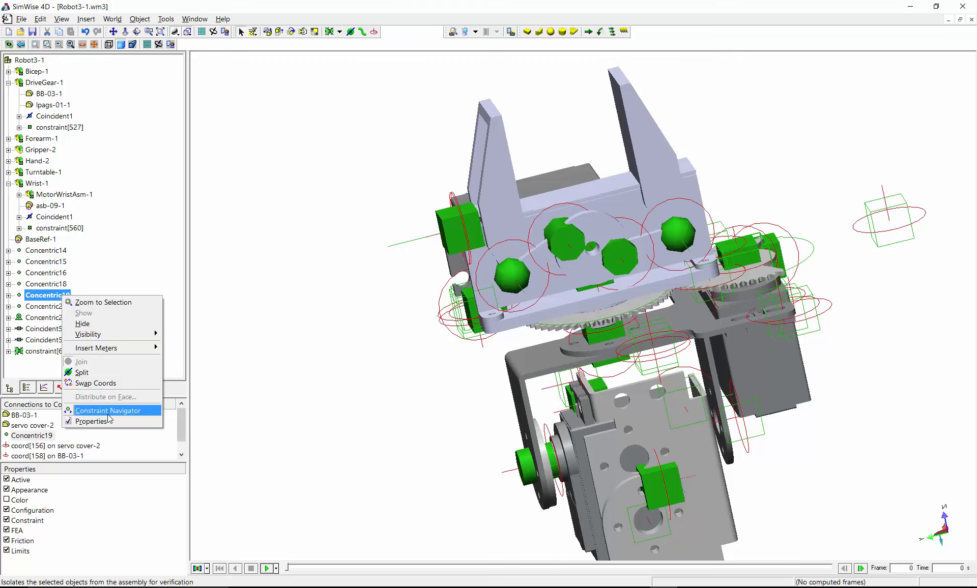
click(113, 423)
drag(484, 288, 485, 308)
click(467, 315)
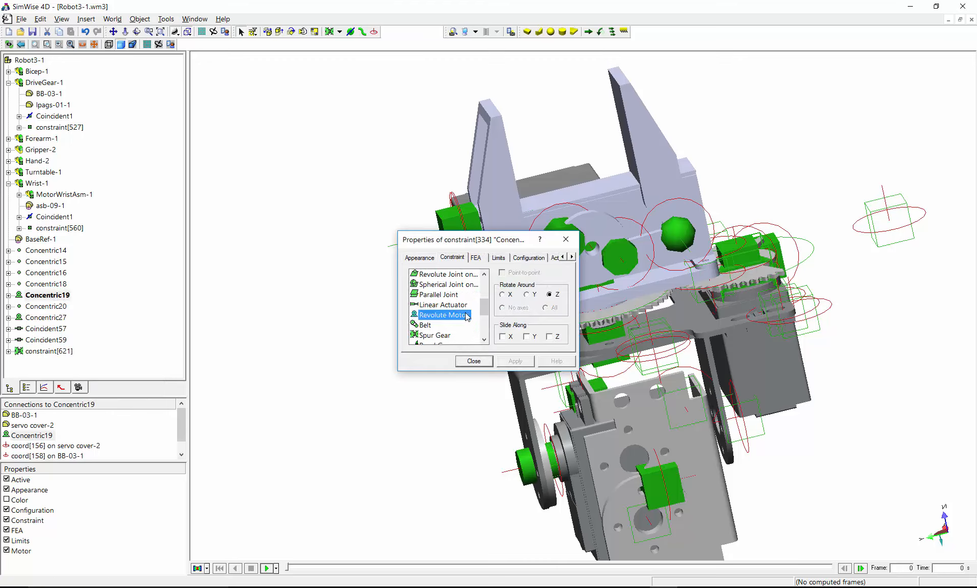
click(474, 361)
Step: Run the motion simulation briefly to check the gear drive, stop it and rewind to the first frame
click(268, 568)
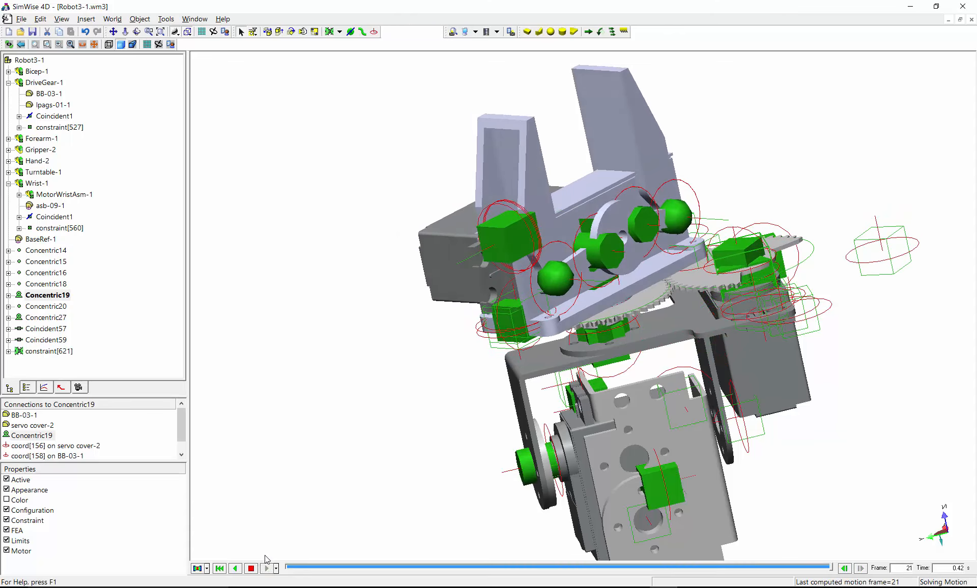
click(250, 568)
click(219, 568)
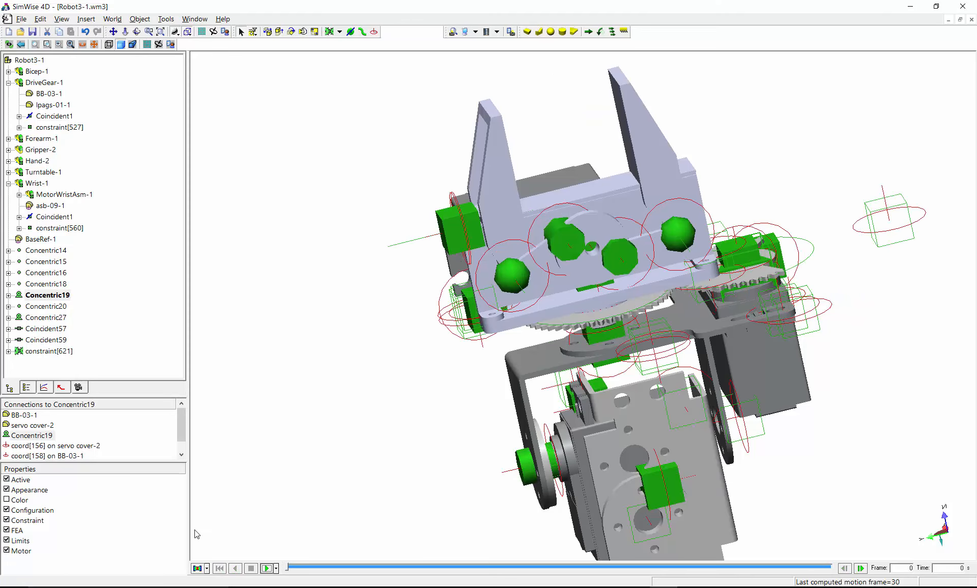
Step: Rename the Concentric27 motor constraint on the gripper gear as GripperMotior
click(61, 319)
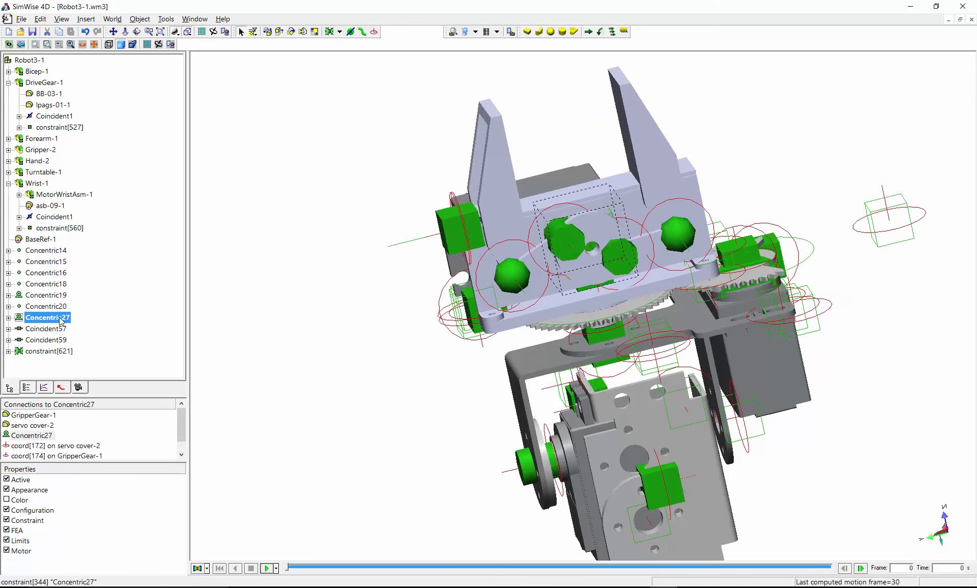
click(61, 318)
text(GripperMotior)
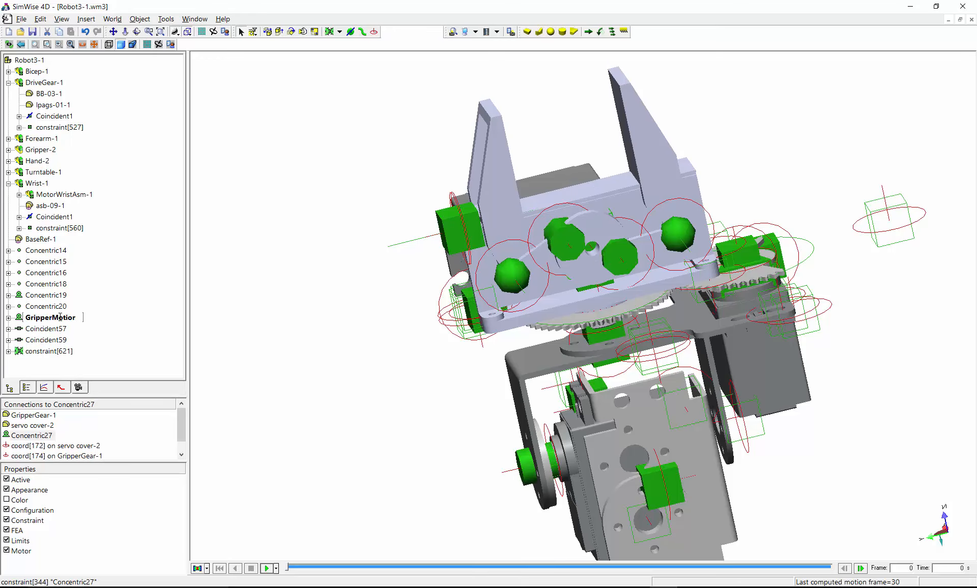
key(Return)
Step: Rename the Concentric19 motor constraint on the drive gear as GearMotor
click(60, 296)
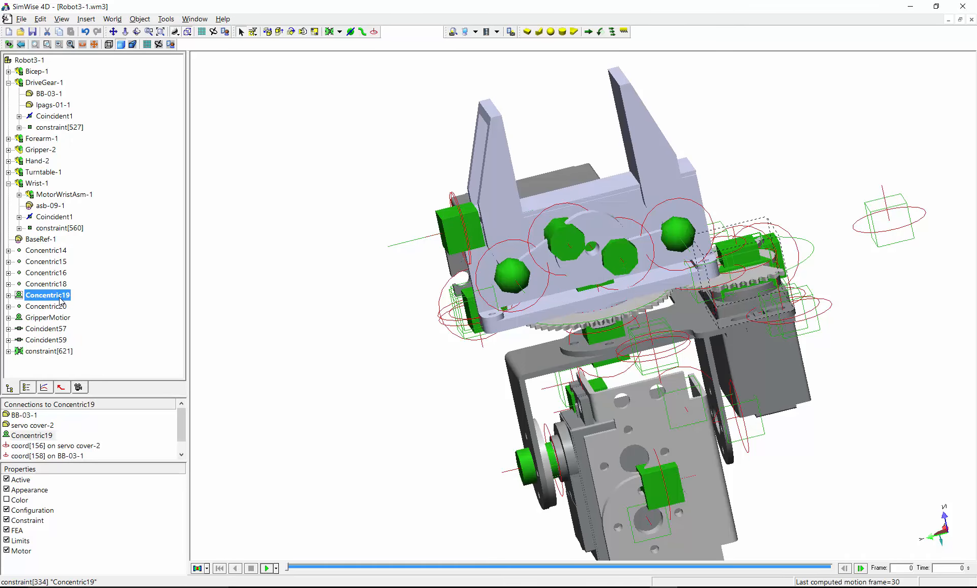
click(60, 296)
text(GearMoto)
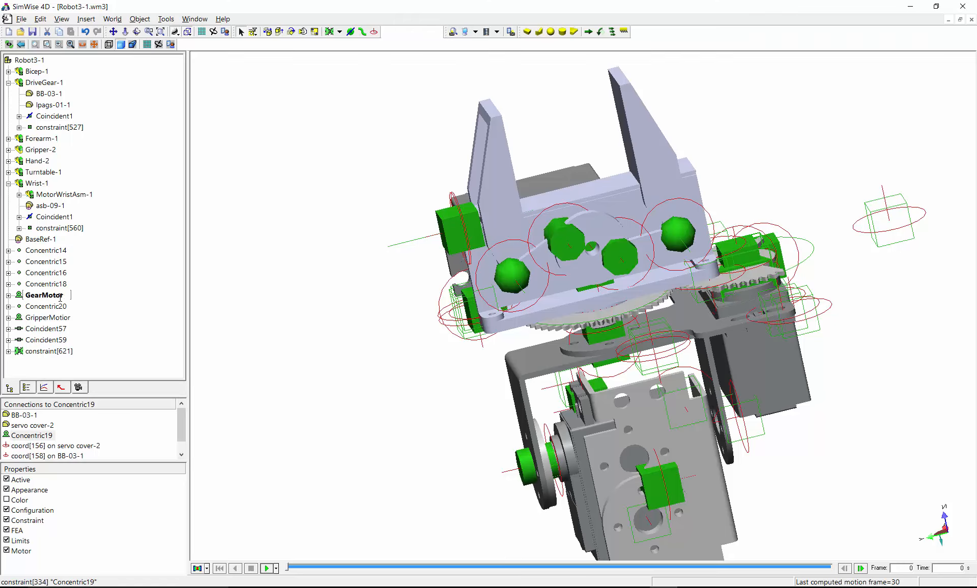
text(r)
key(Return)
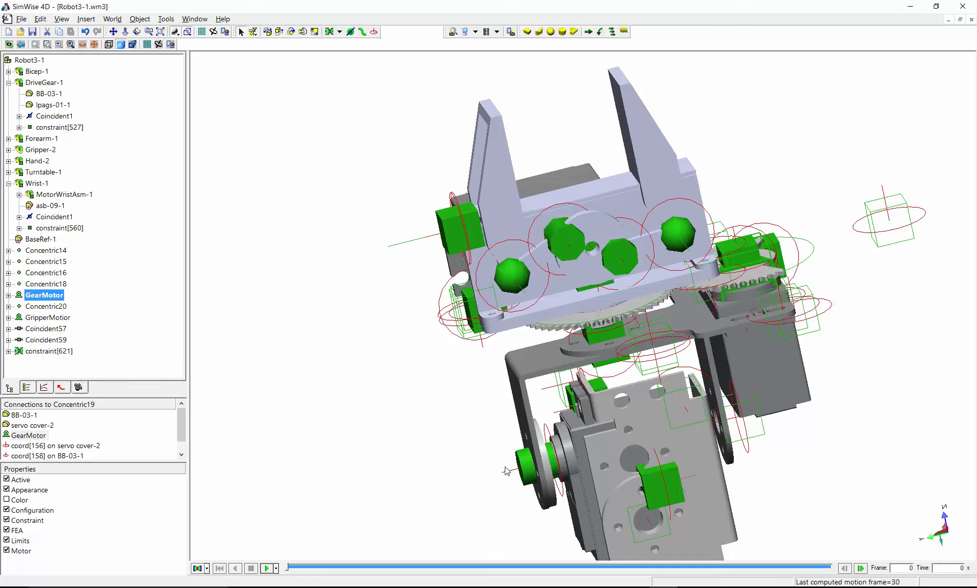
Step: Change the Concentric18 constraint between asb-09-1 and ServoHornPlastic-1 to a Revolute Motor
click(525, 472)
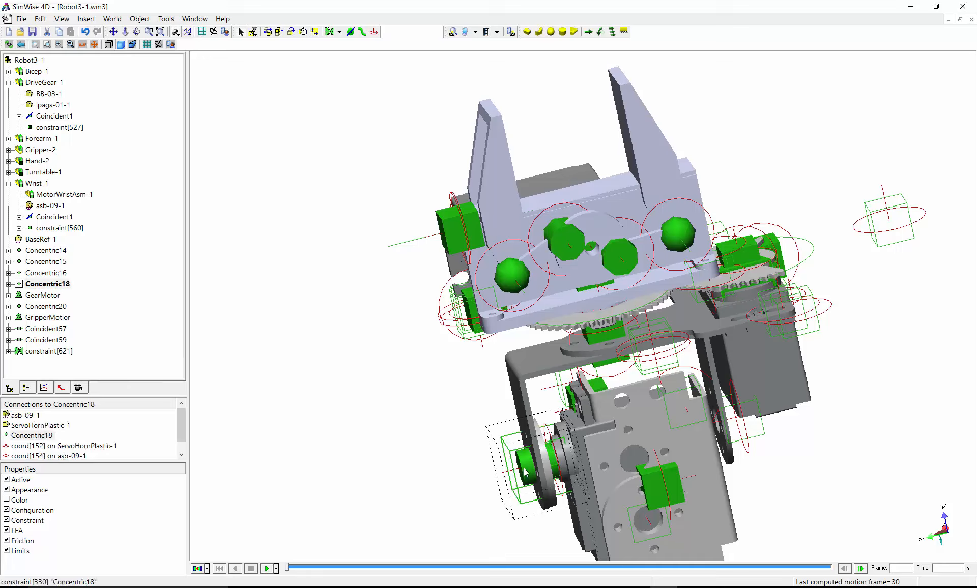
right_click(526, 472)
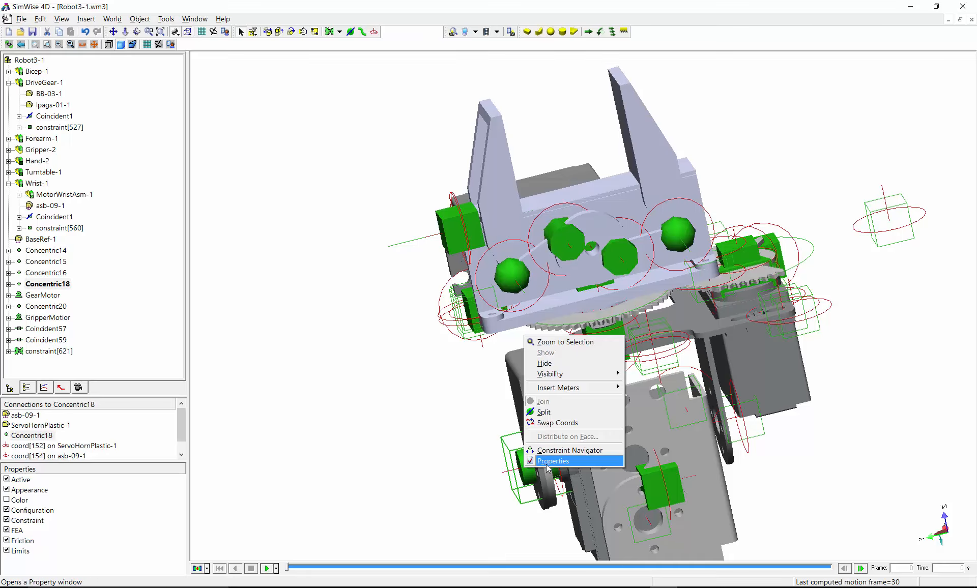
click(547, 461)
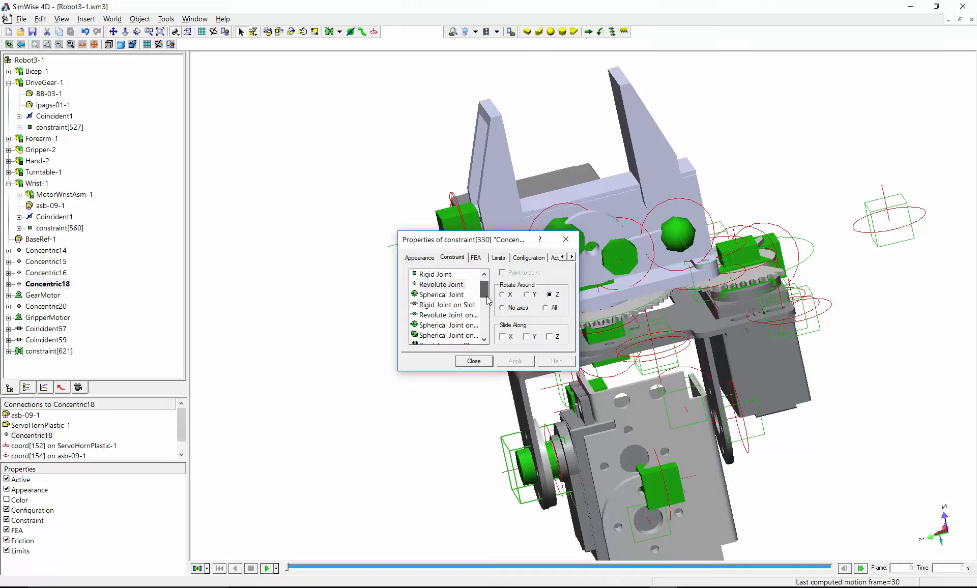
scroll(487, 299, down, 3)
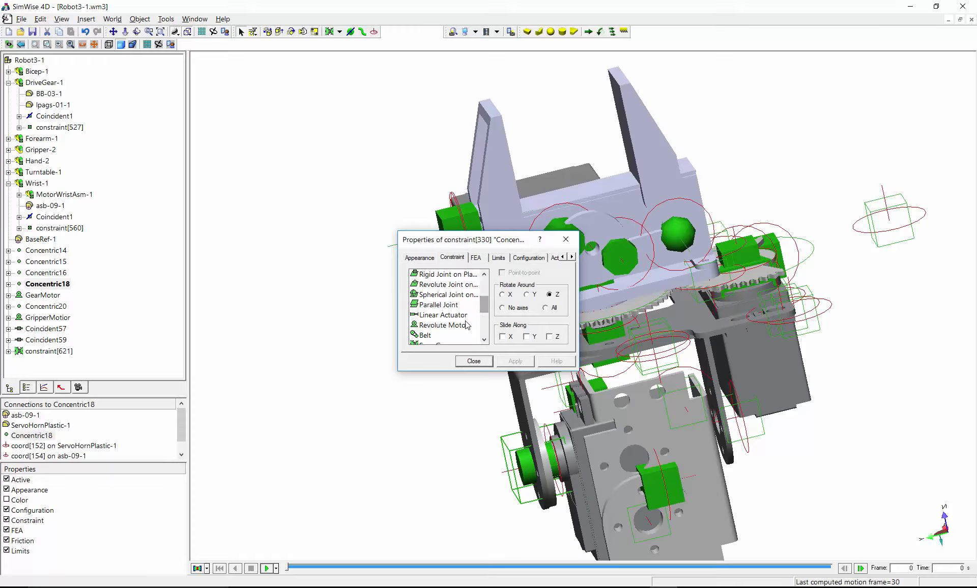
click(466, 326)
click(474, 362)
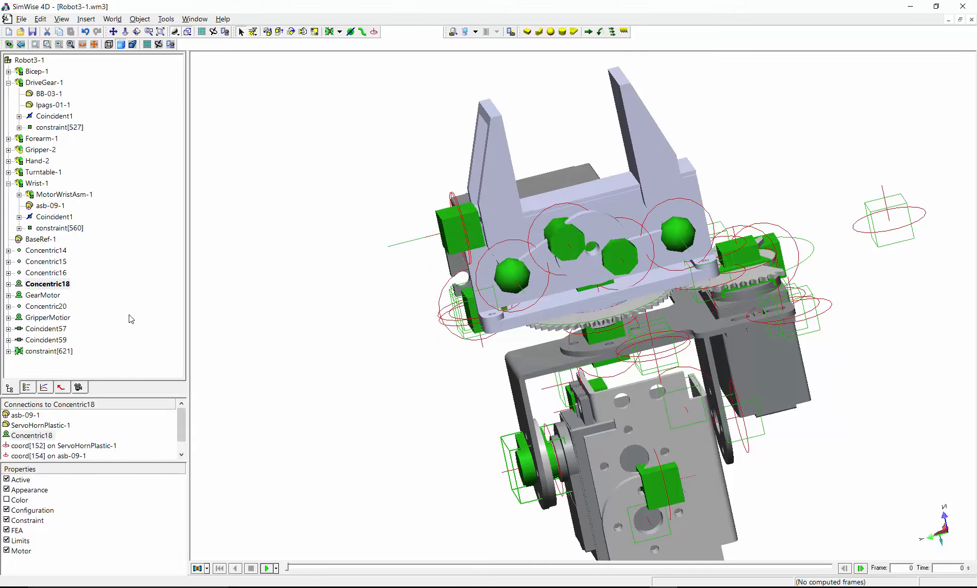
Step: Rename the Concentric18 motor constraint as WristMotor
click(40, 285)
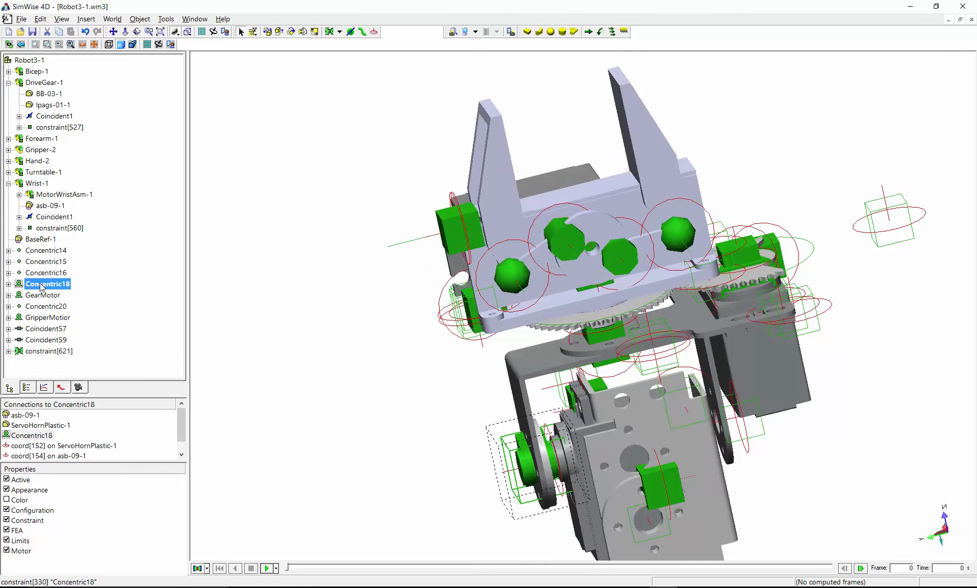
click(40, 285)
text(Wrist)
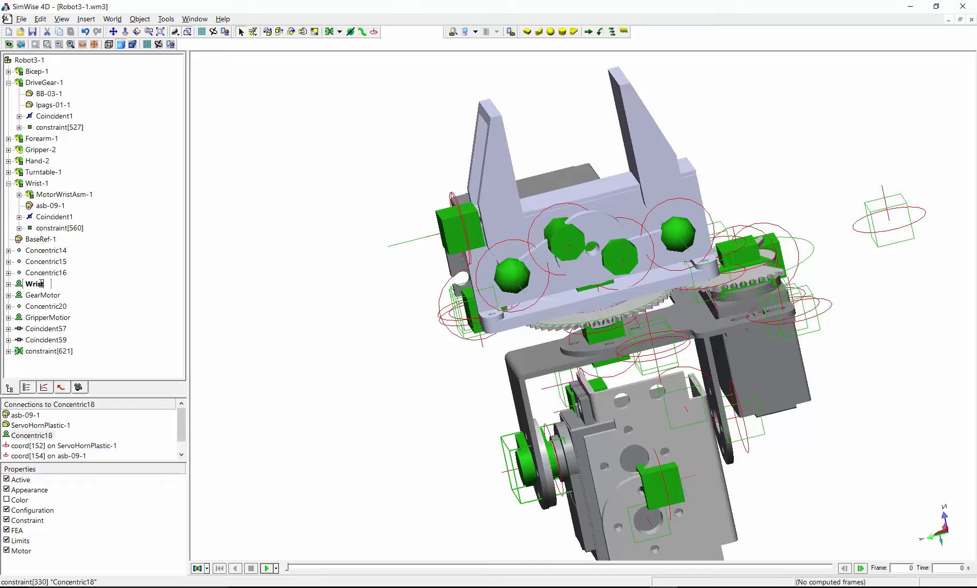
text(Motor)
key(Return)
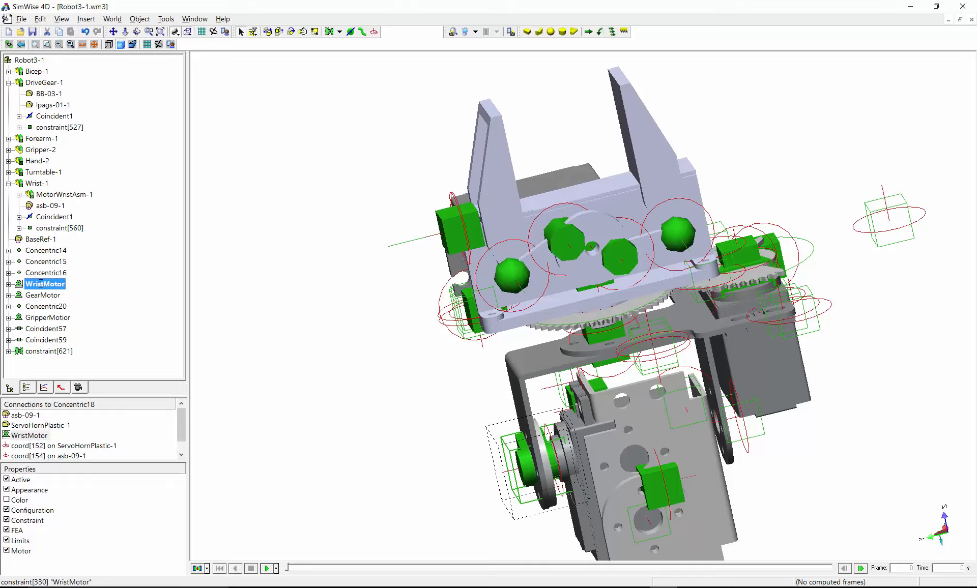
Step: Release the fixed wrist bracket asb-09-1 and fix the forearm bracket asb-04-1 instead
right_click(524, 364)
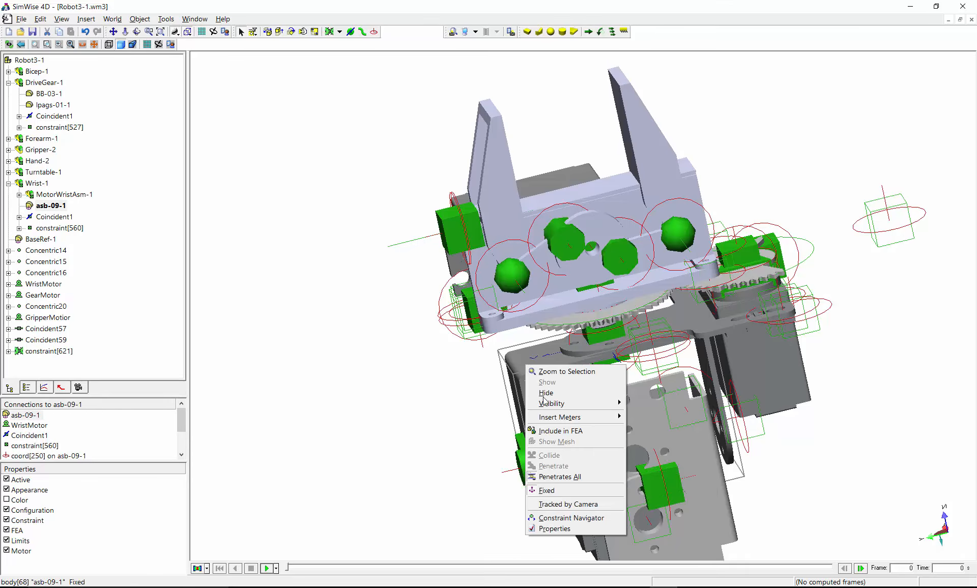
click(575, 490)
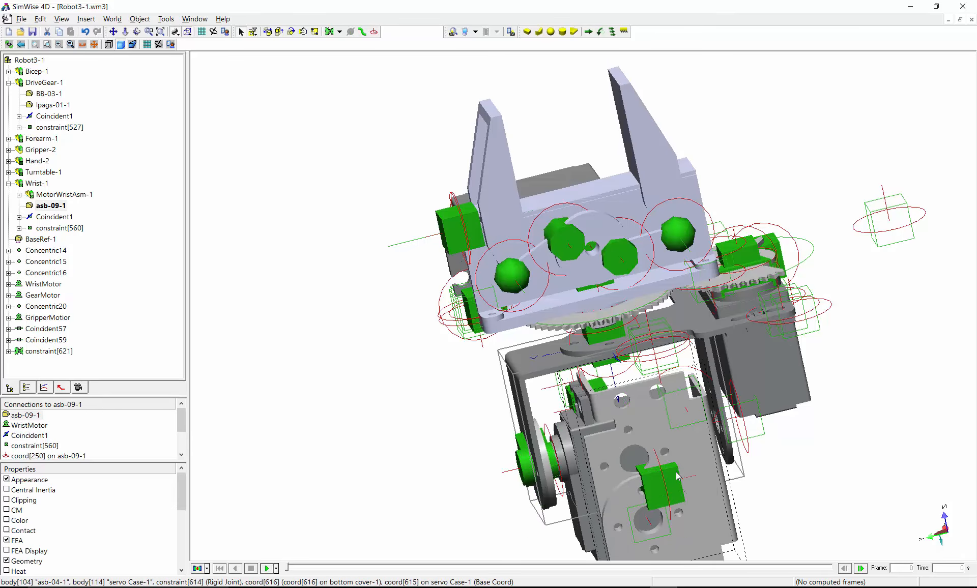
right_click(697, 463)
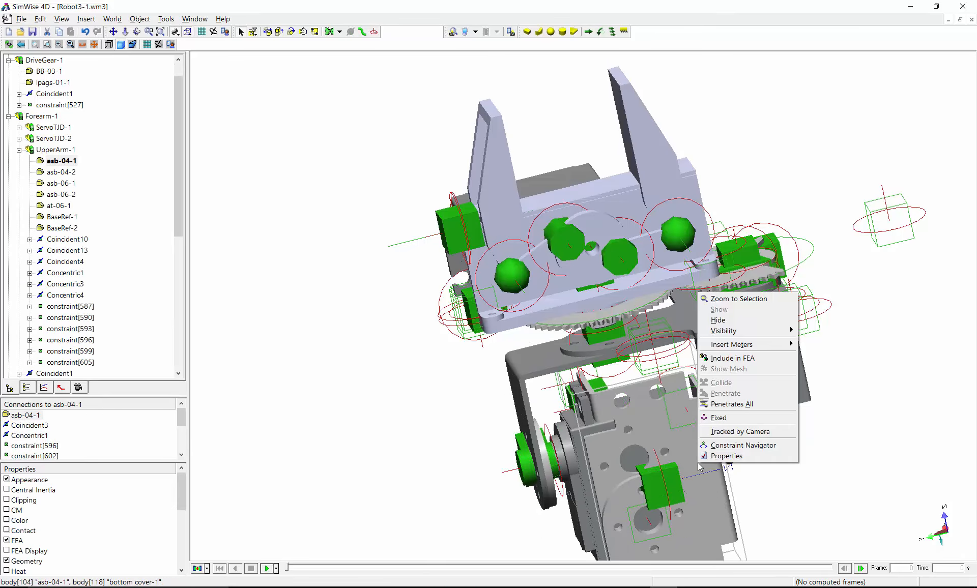
click(717, 433)
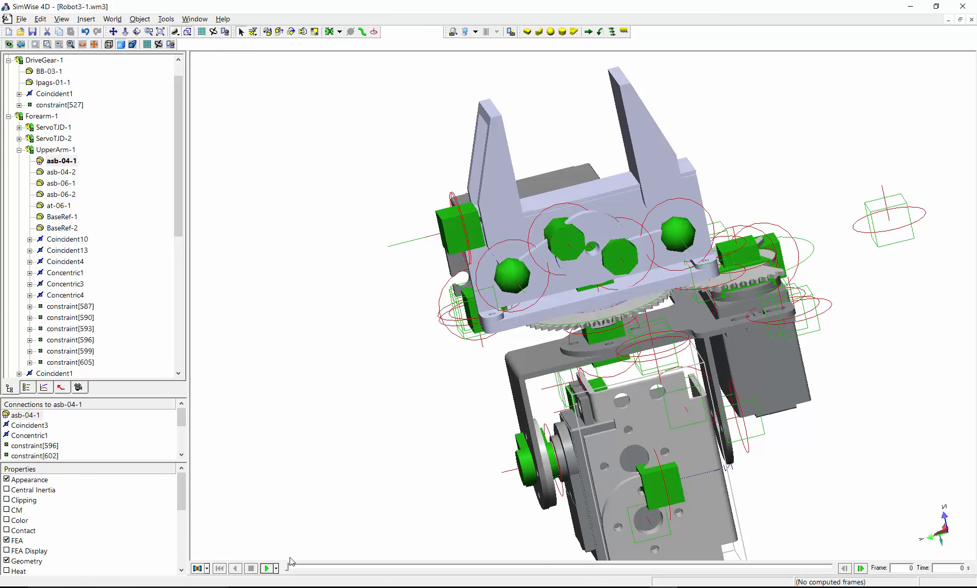
Step: Run the simulation to check the wrist motor's motion, stop it and rewind to the start
click(267, 568)
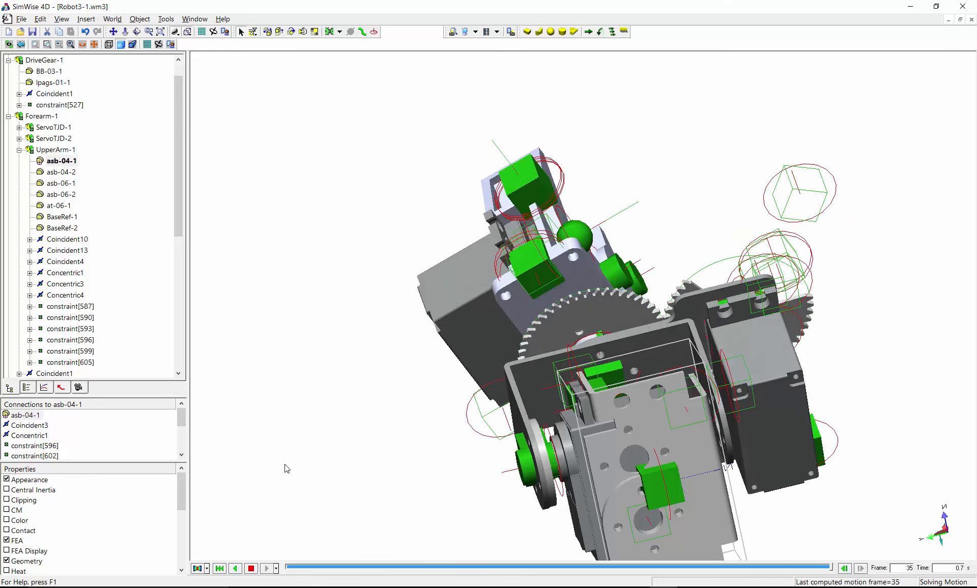
click(249, 568)
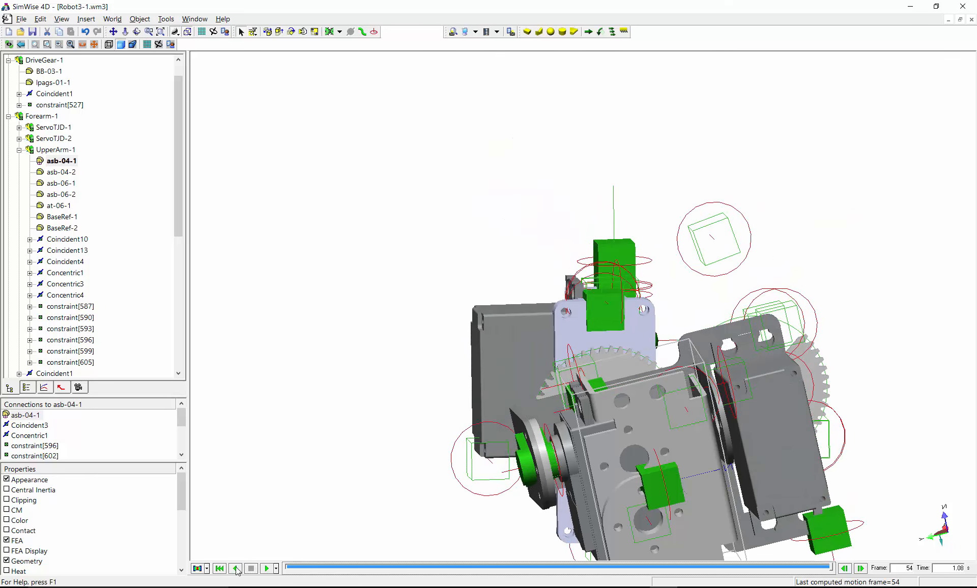
click(219, 568)
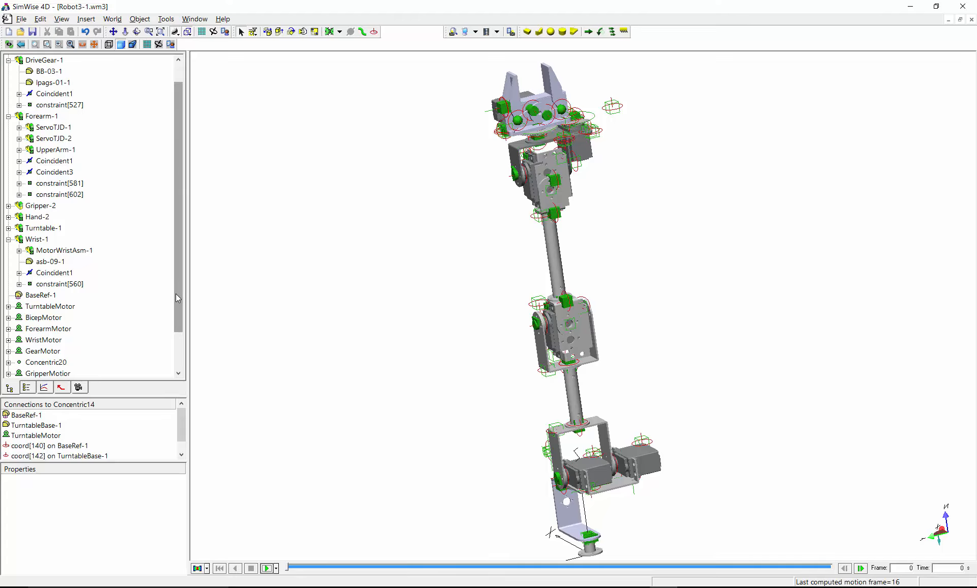
Step: Check the TurntableMotor, BicepMotor and ForearmMotor constraints, and run the whole arm's motion simulation before stopping and rewinding it
click(61, 309)
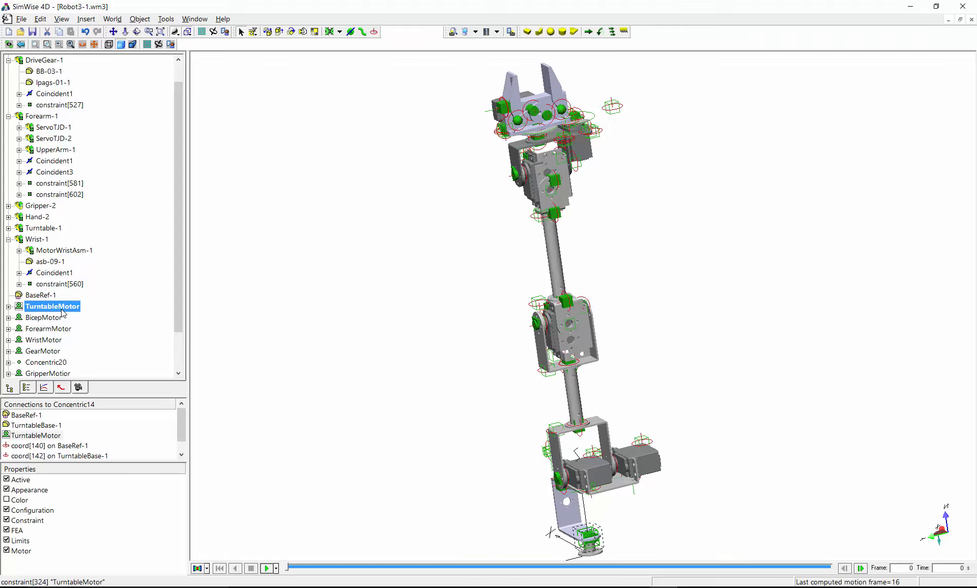
click(55, 318)
click(57, 329)
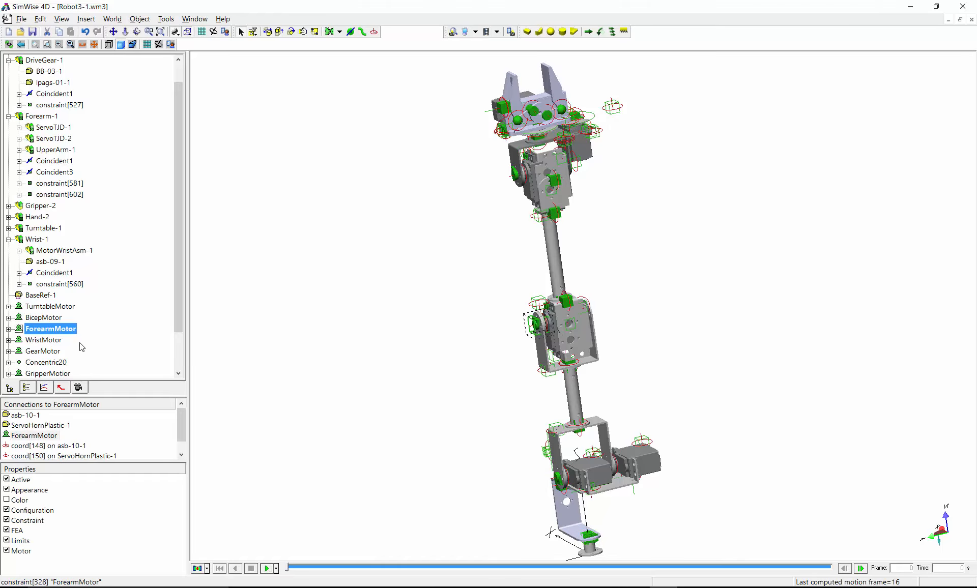
click(266, 568)
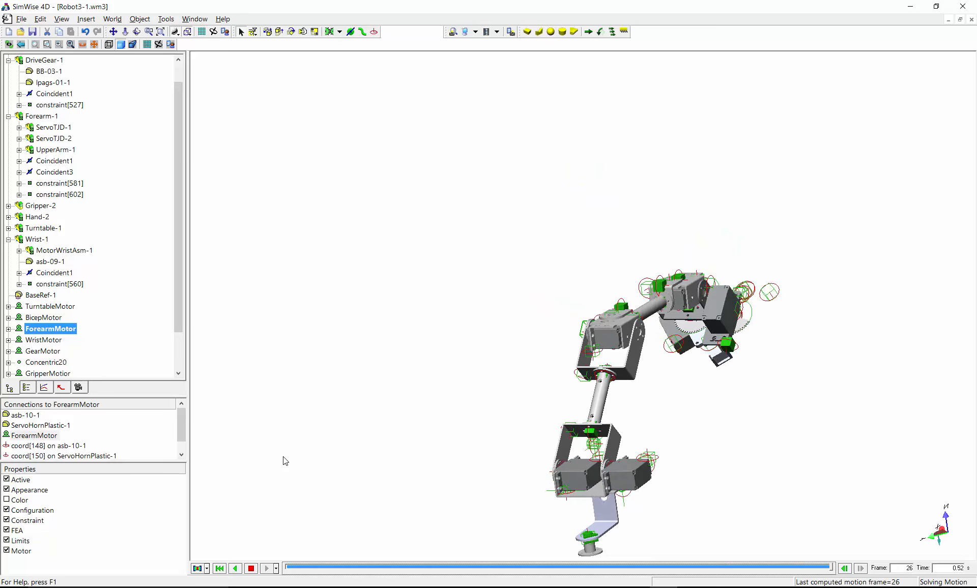
click(251, 569)
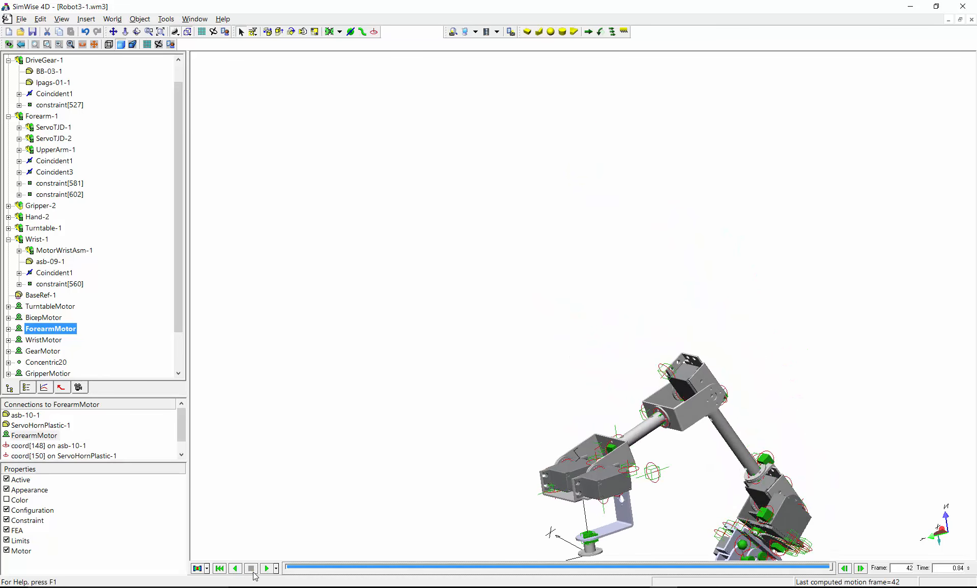
click(220, 568)
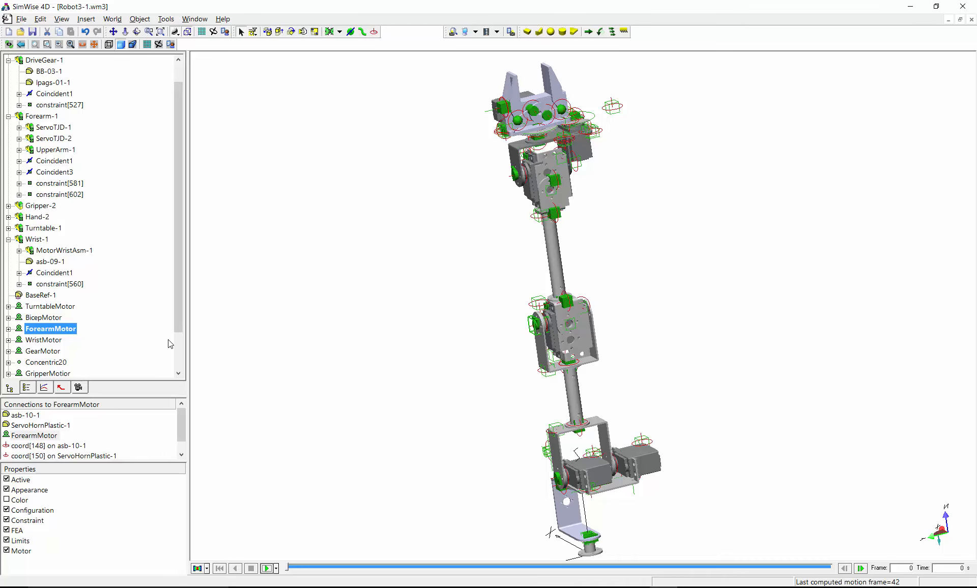
scroll(175, 336, down, 1)
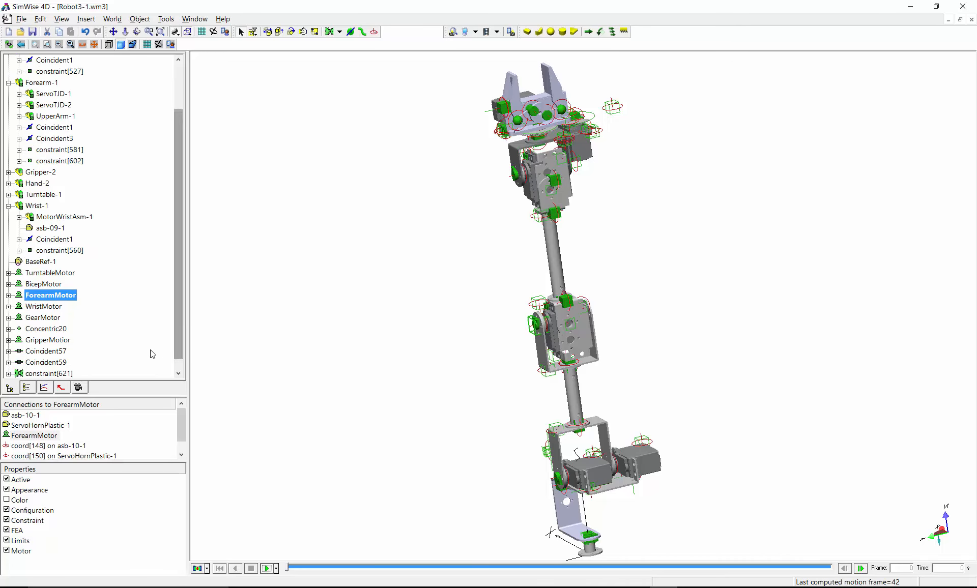
Step: Set the motor type of TurntableMotor, BicepMotor, ForearmMotor, WristMotor, GearMotor and GripperMotior together to Torque
click(50, 339)
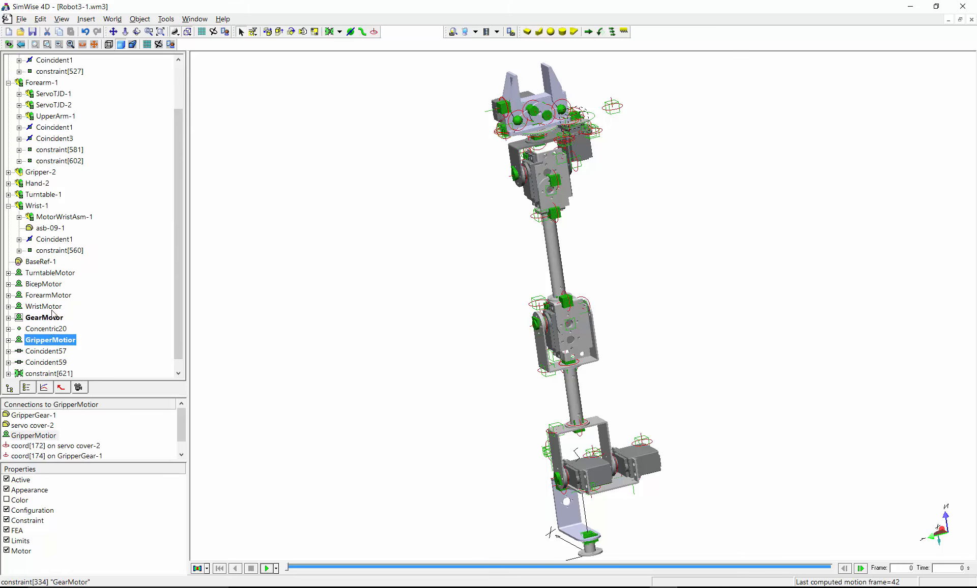
shift+click(51, 273)
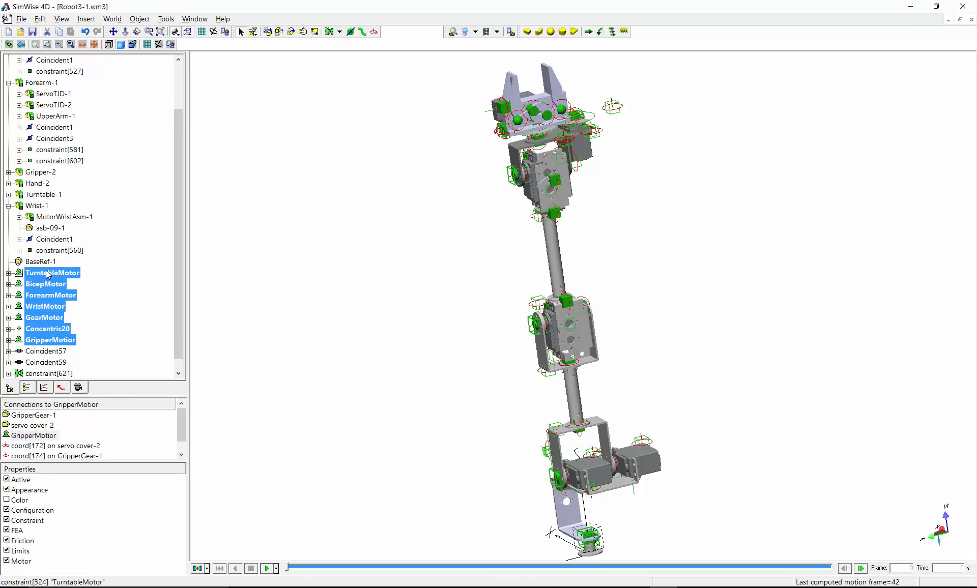
ctrl+click(48, 330)
right_click(47, 318)
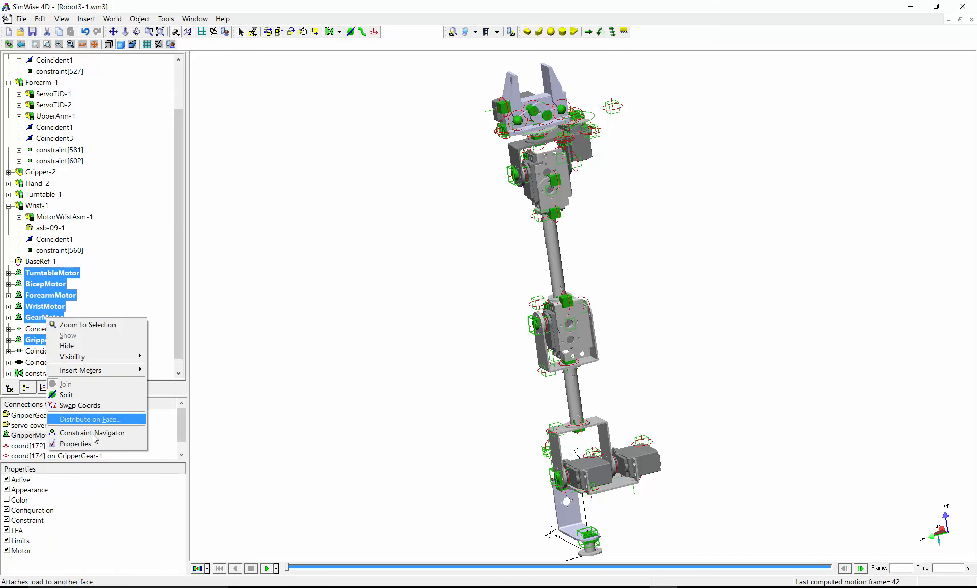
click(77, 443)
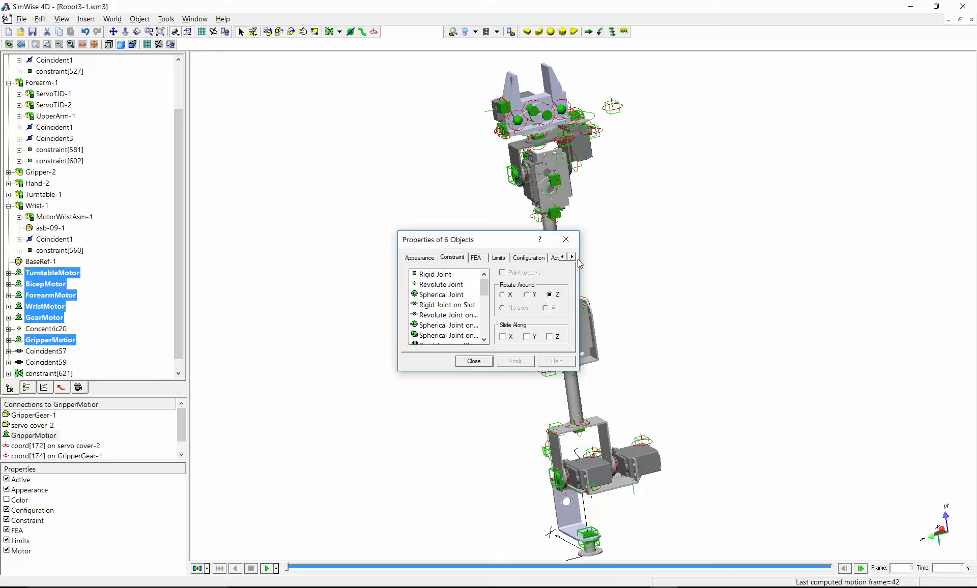
click(571, 256)
click(543, 257)
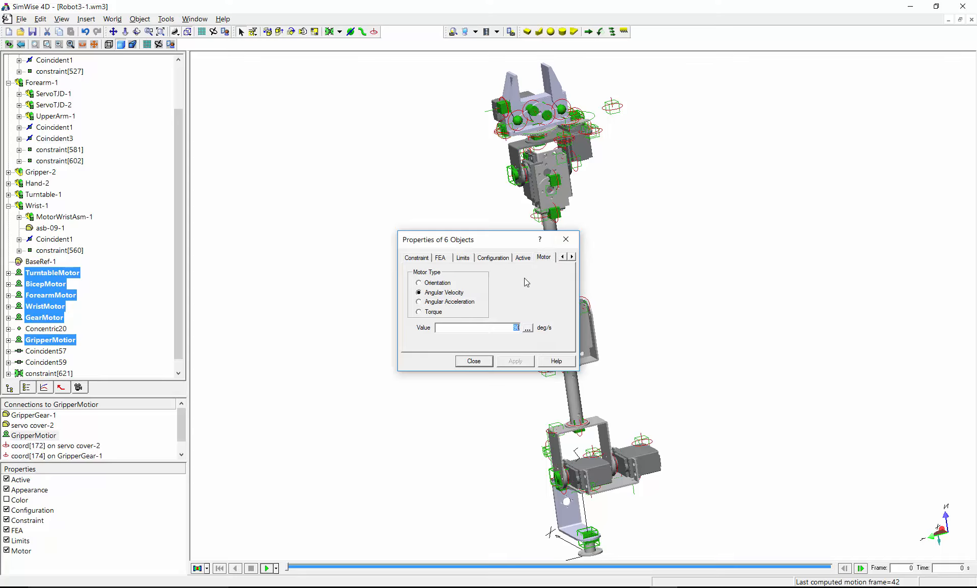
click(433, 312)
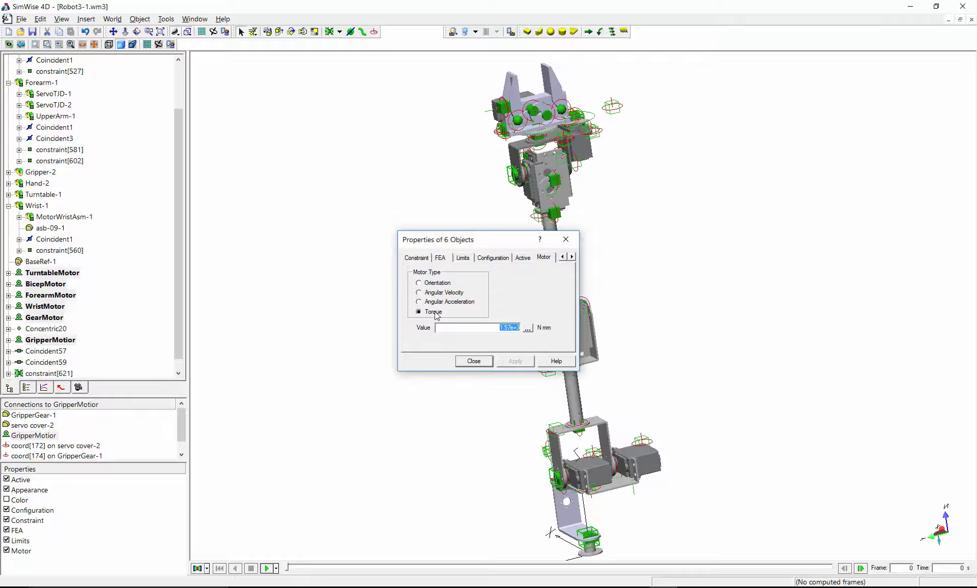
click(473, 361)
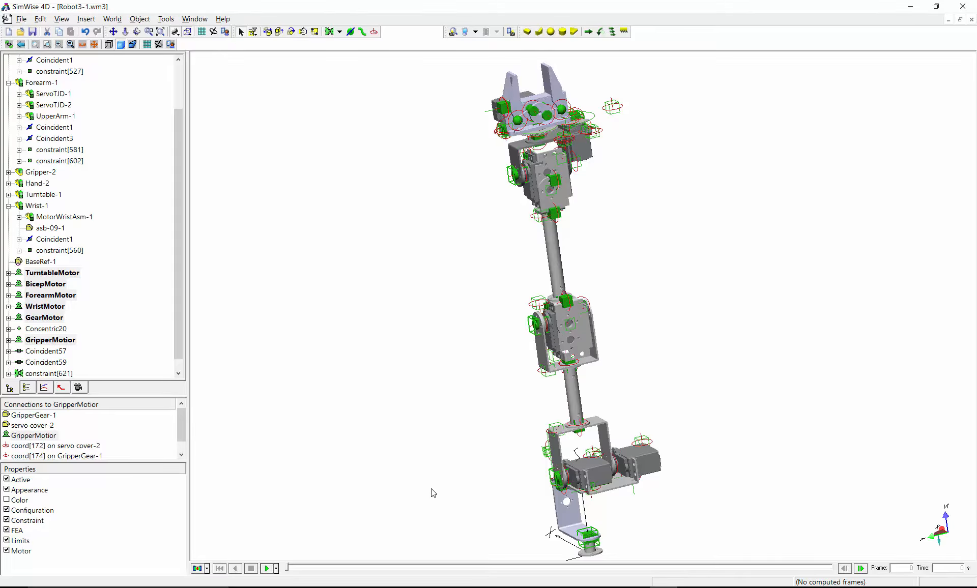
Step: Switch to MATLAB and import Robot3-1.wm3 from the SimScape Multibody folder into Simulink with the GetGeometry app
click(440, 585)
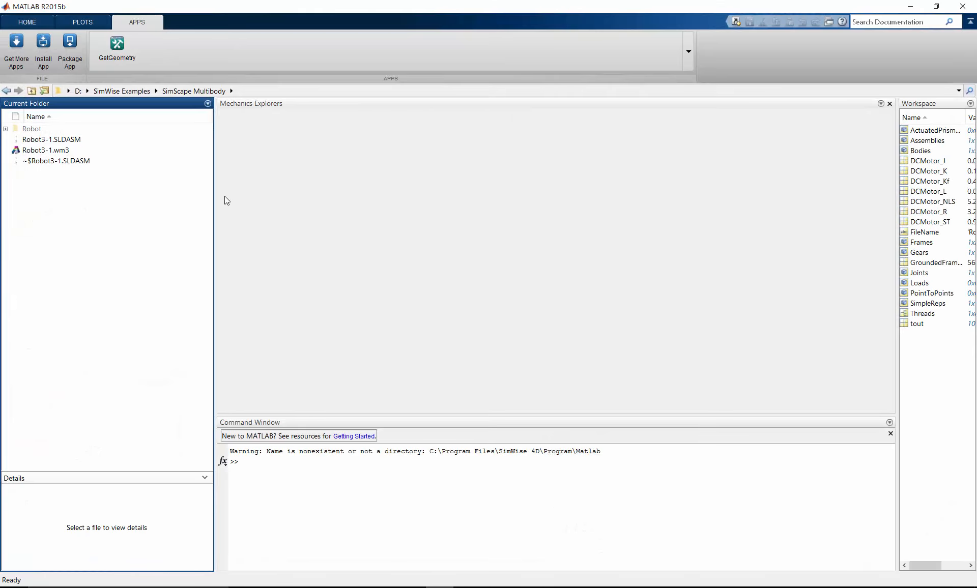
click(118, 45)
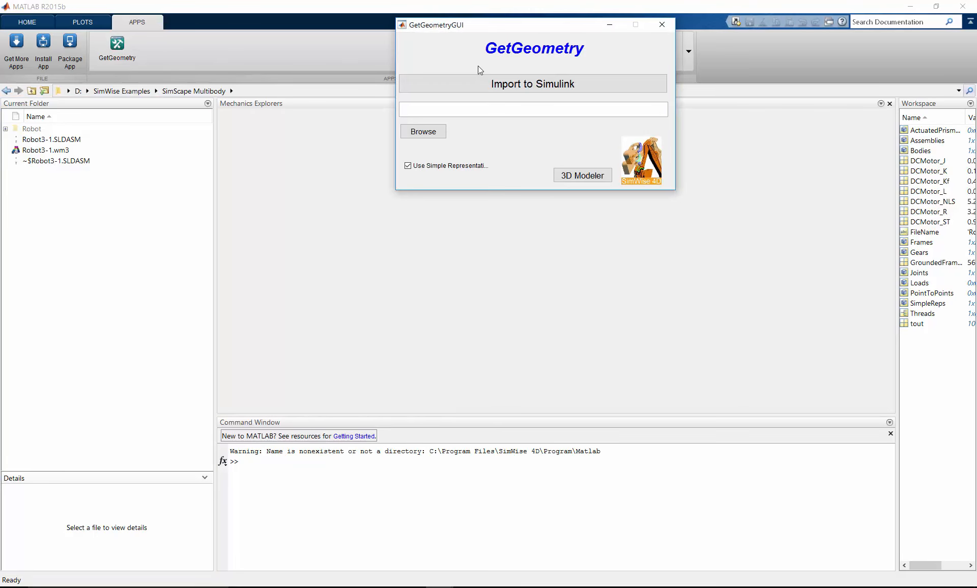
click(438, 133)
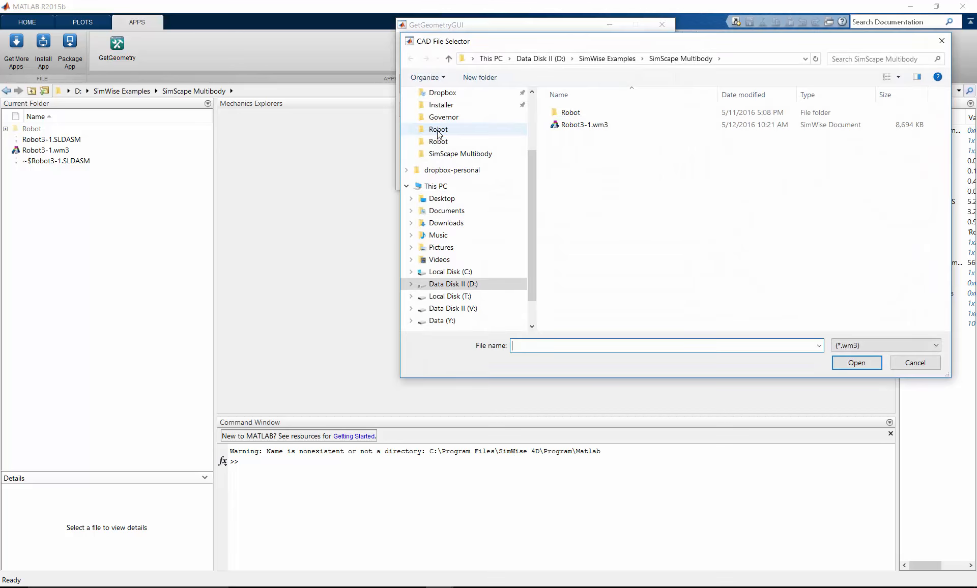
click(603, 128)
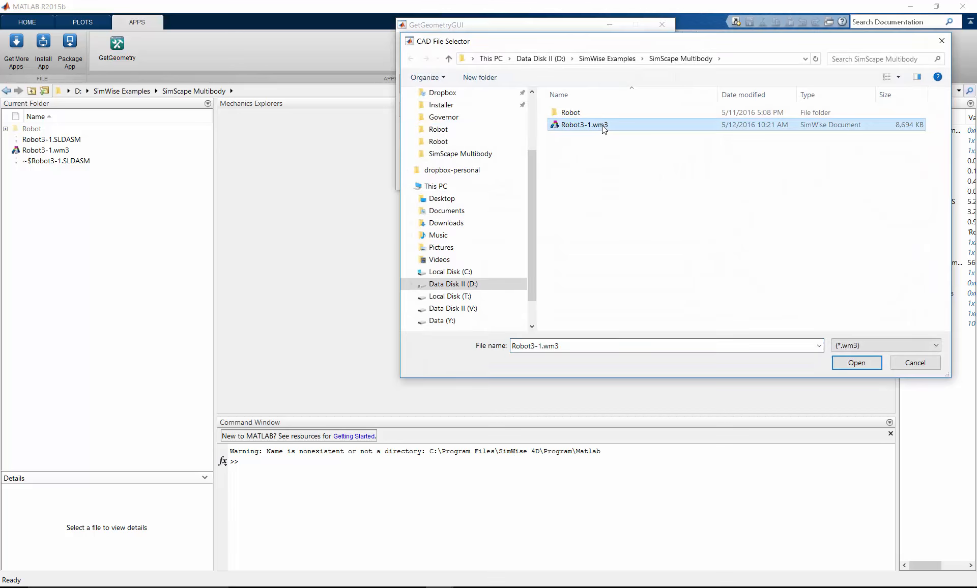
click(865, 363)
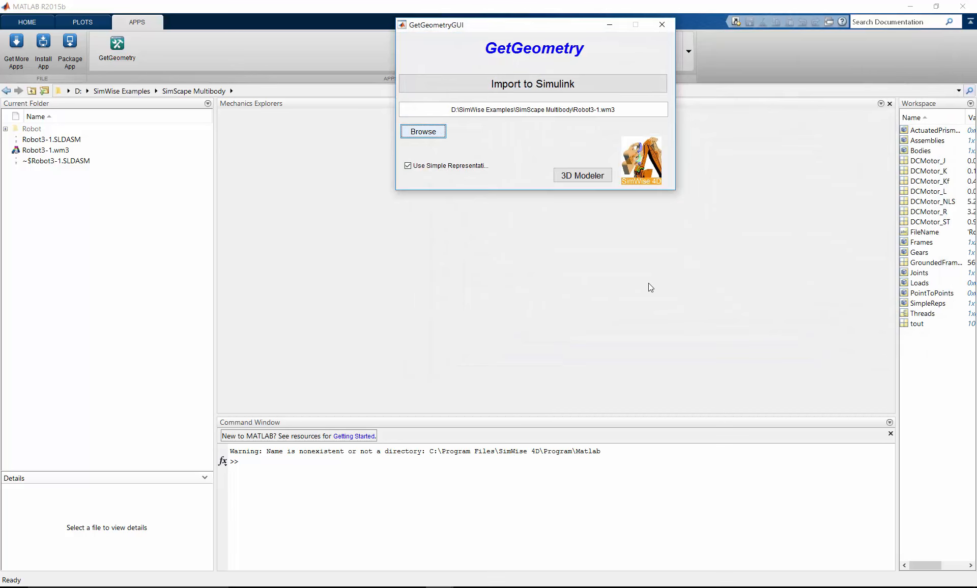
click(491, 88)
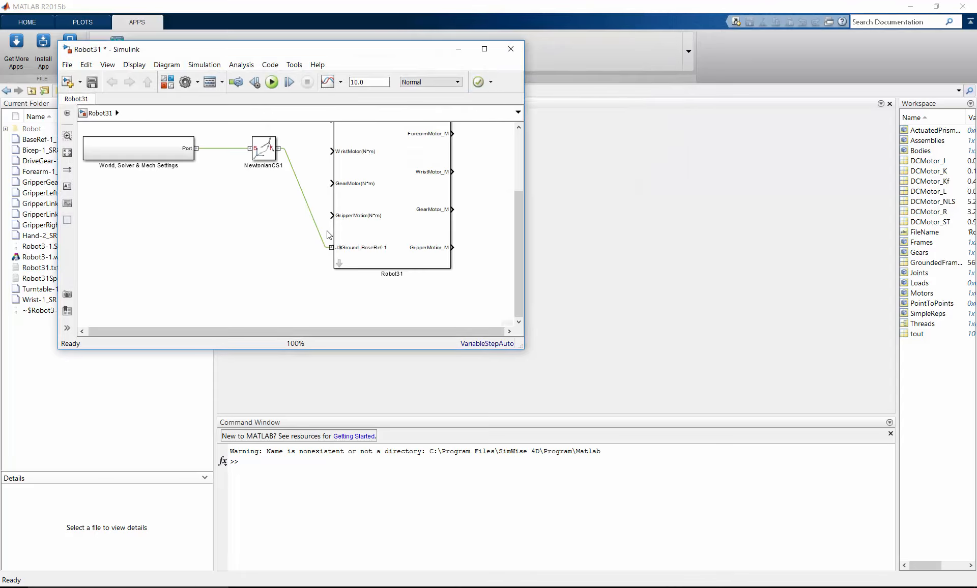
Step: Examine the imported Robot31 block's motor torque inputs and measurement outputs, and the TurntableMotor subsystem inside it
click(488, 50)
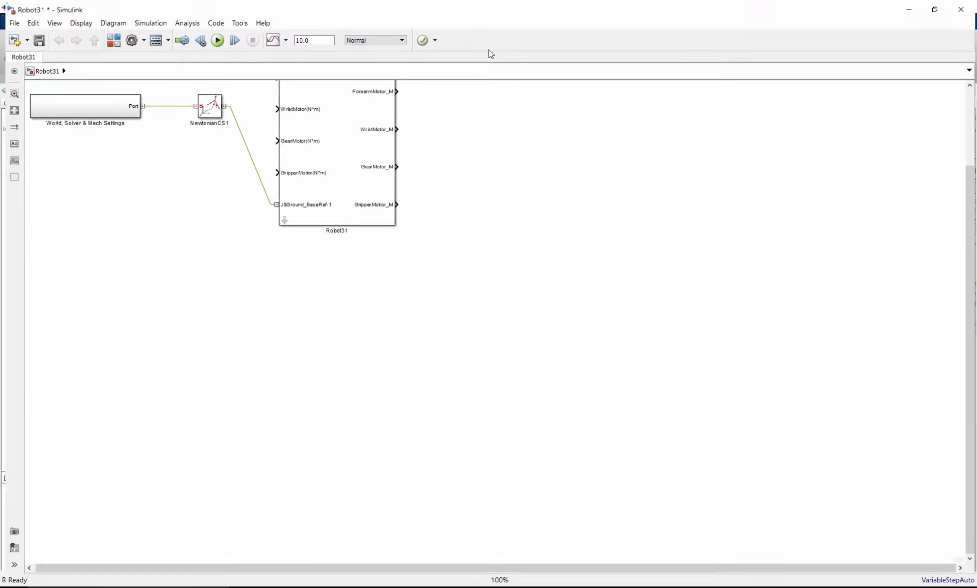
scroll(471, 173, up, 3)
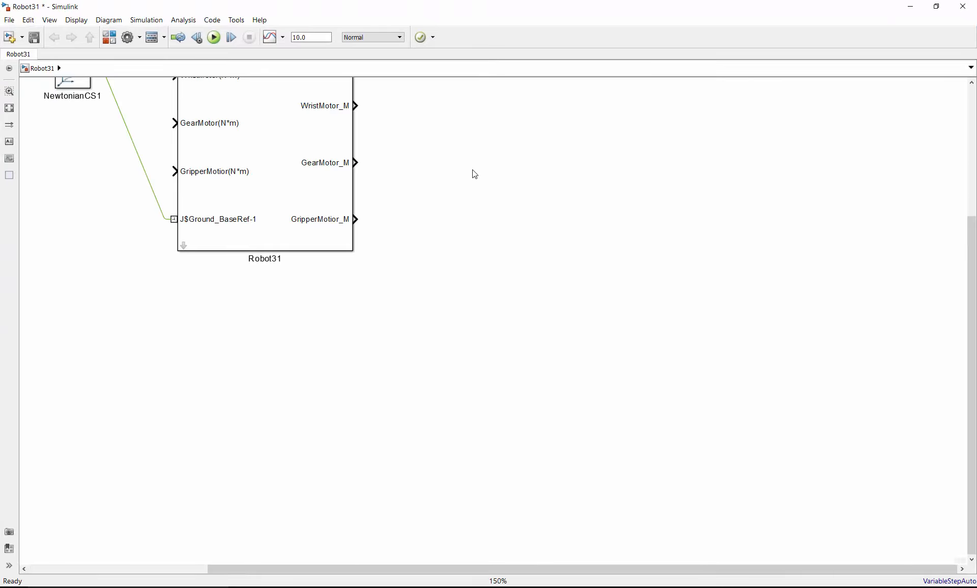
scroll(482, 226, up, 5)
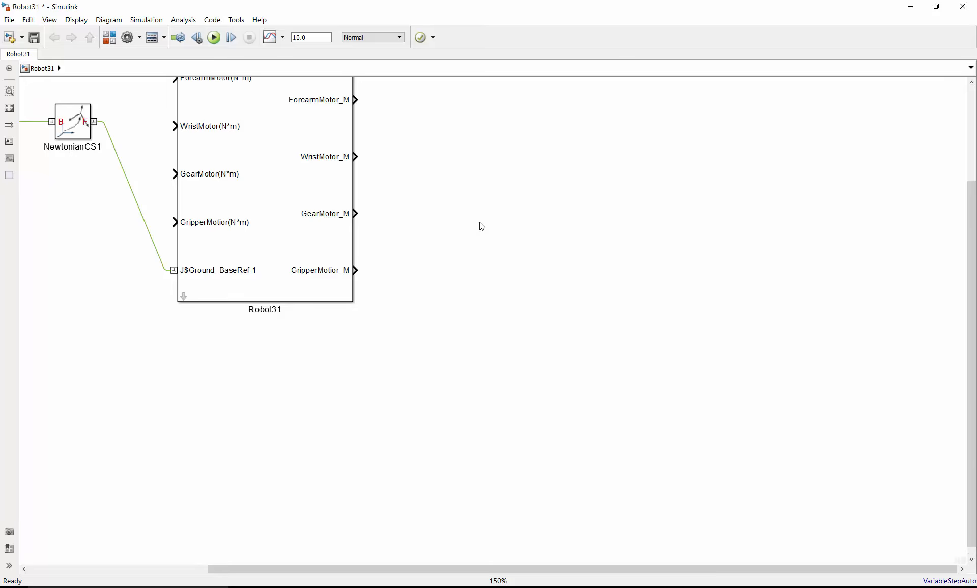
scroll(483, 227, up, 1)
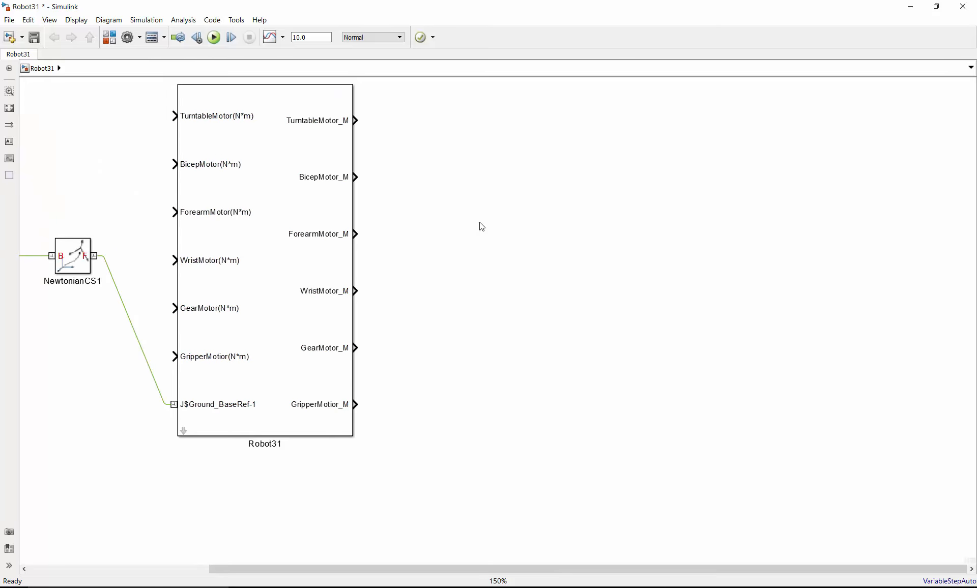
scroll(482, 227, left, 5)
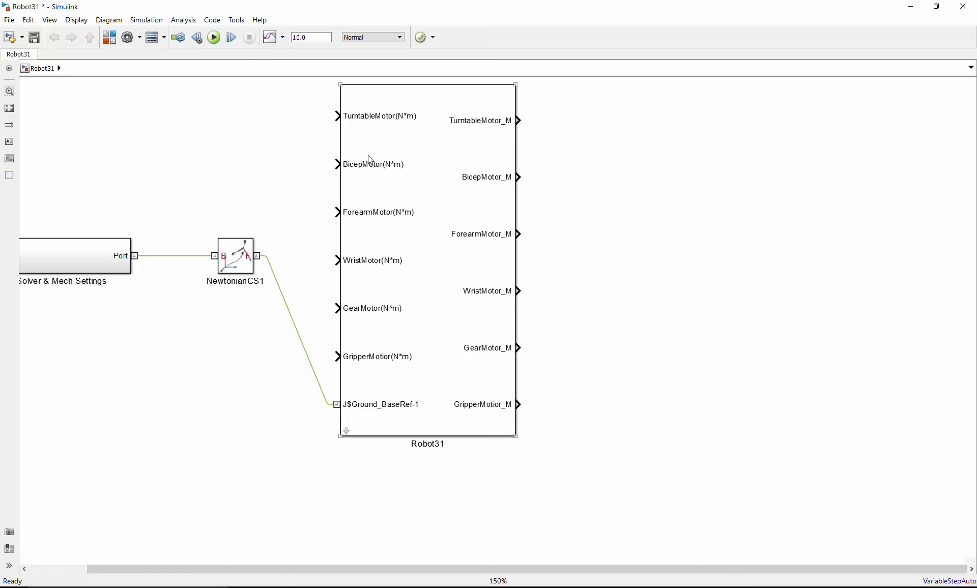
click(348, 430)
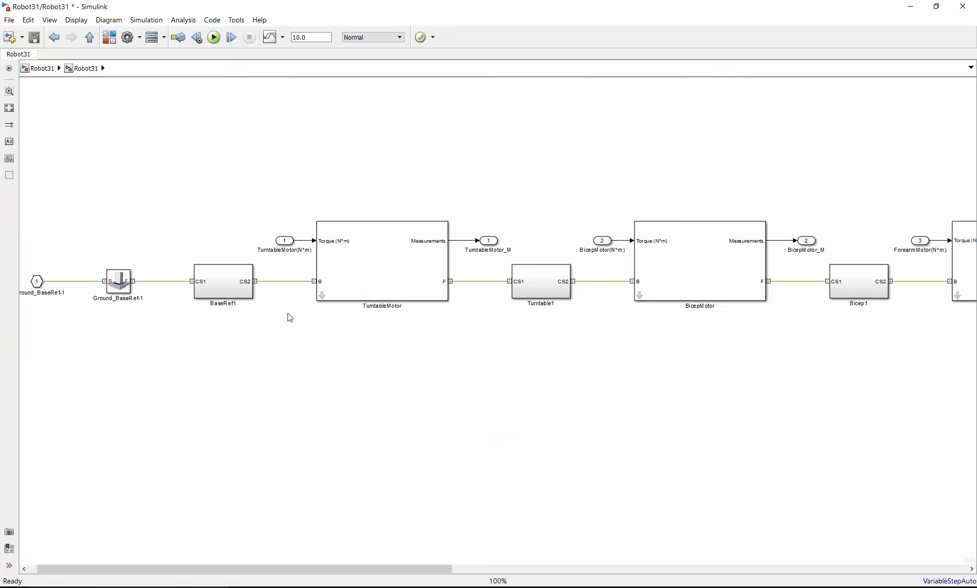
click(320, 296)
click(321, 296)
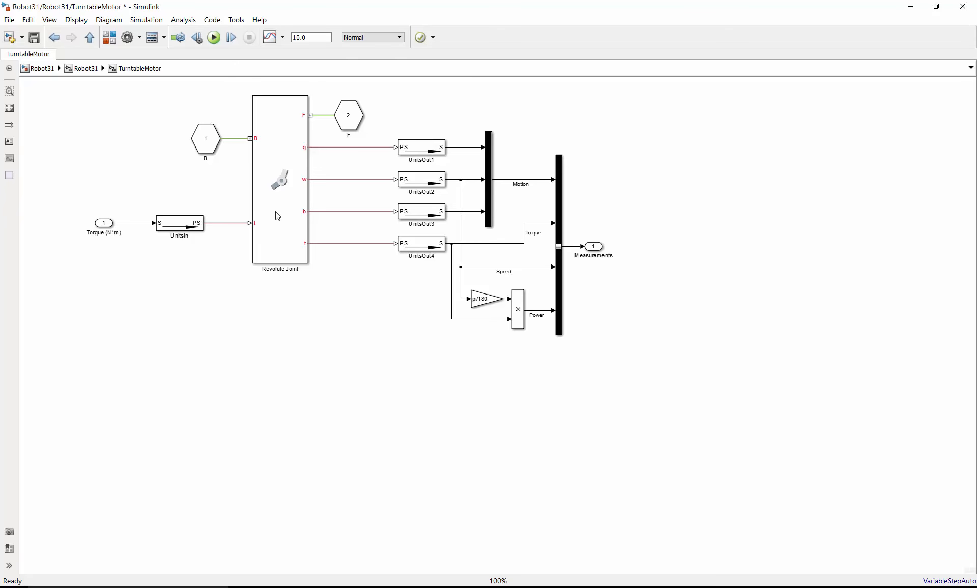
Step: Simulate the Robot31 model, pause its animation and return the playback to the start
click(213, 39)
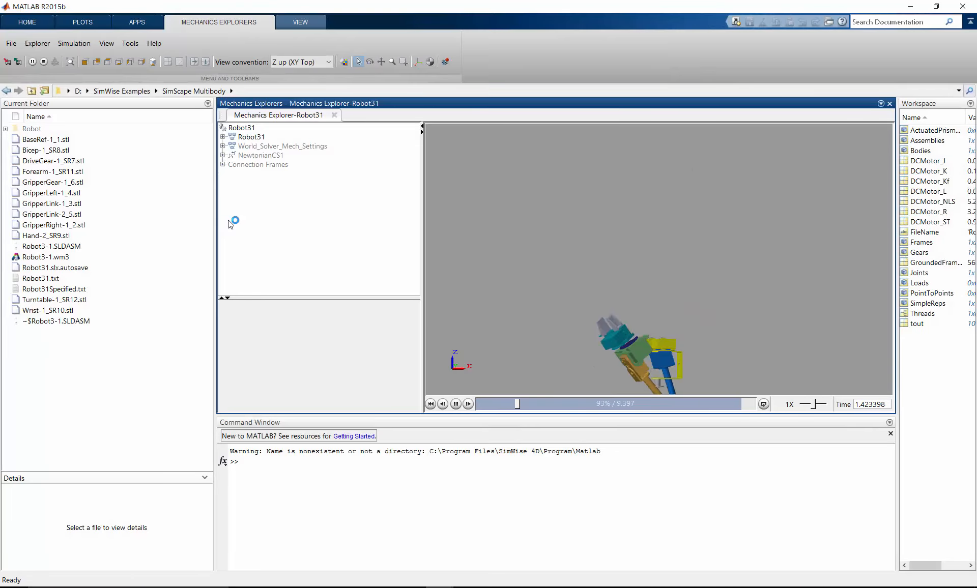
click(456, 404)
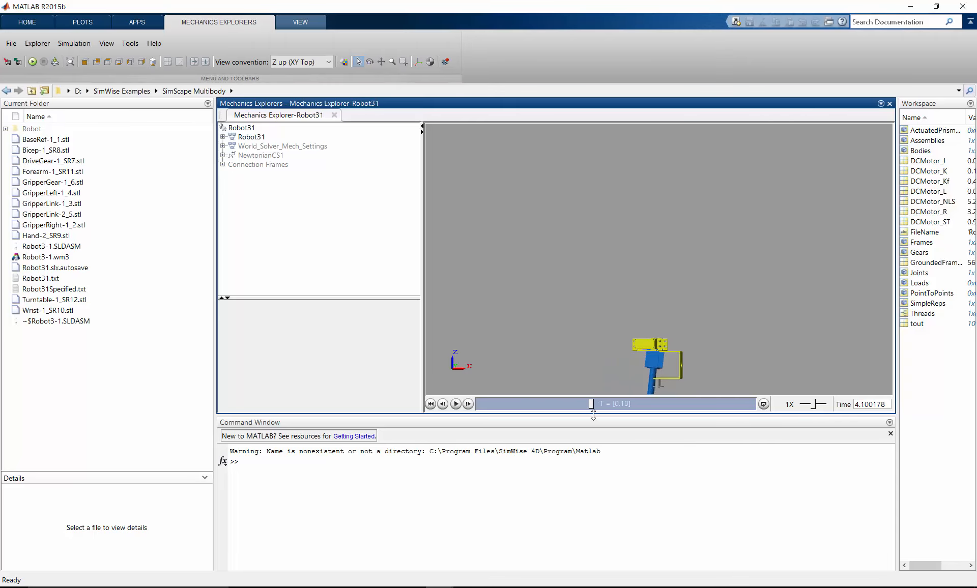
drag(590, 407, 480, 410)
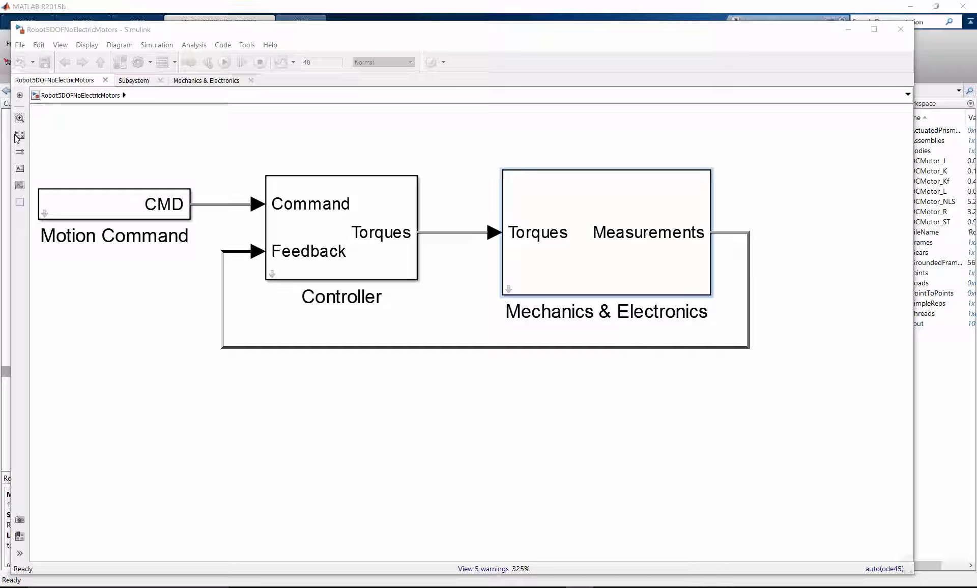
Step: Examine the Controller subsystem and the Mechanics & Electronics subsystem of the Robot5DOFNoElectricMotors model
click(276, 280)
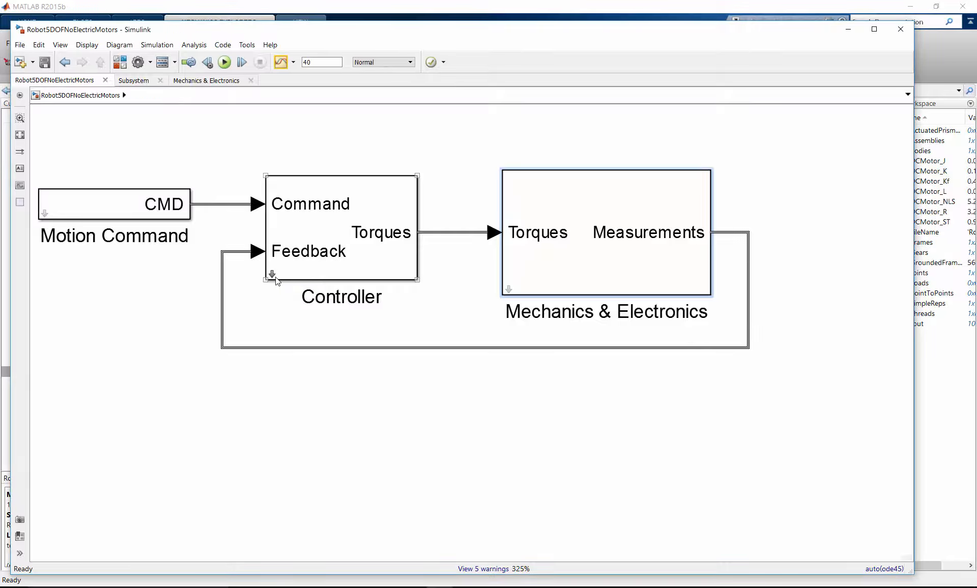
double_click(276, 280)
scroll(261, 272, up, 2)
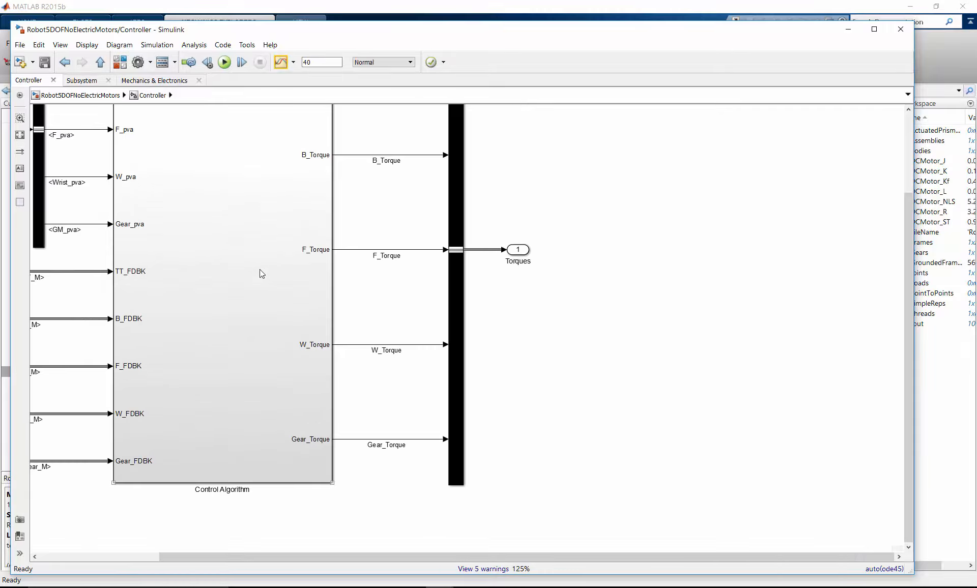
scroll(261, 273, up, 1)
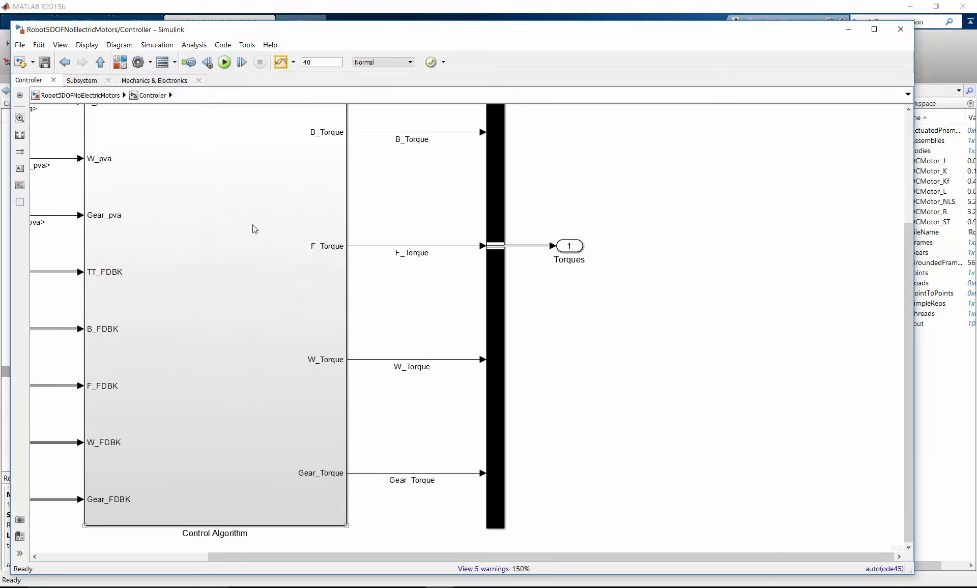
click(89, 98)
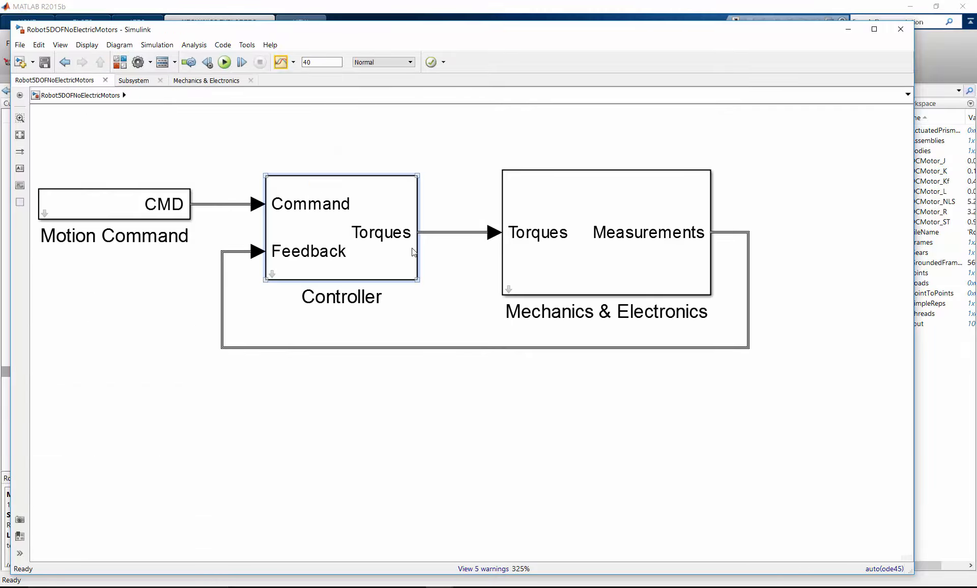
double_click(509, 289)
scroll(399, 266, up, 2)
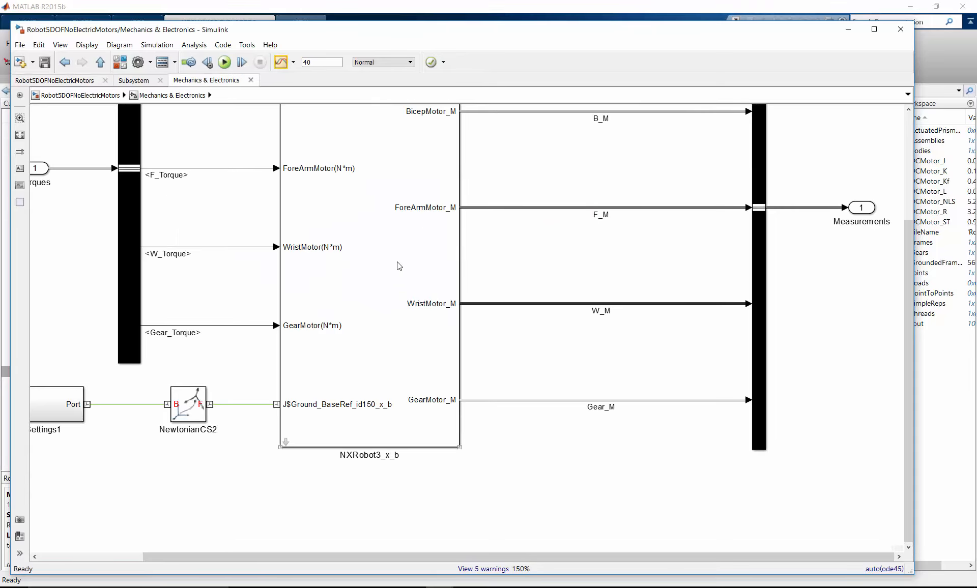
scroll(399, 266, down, 1)
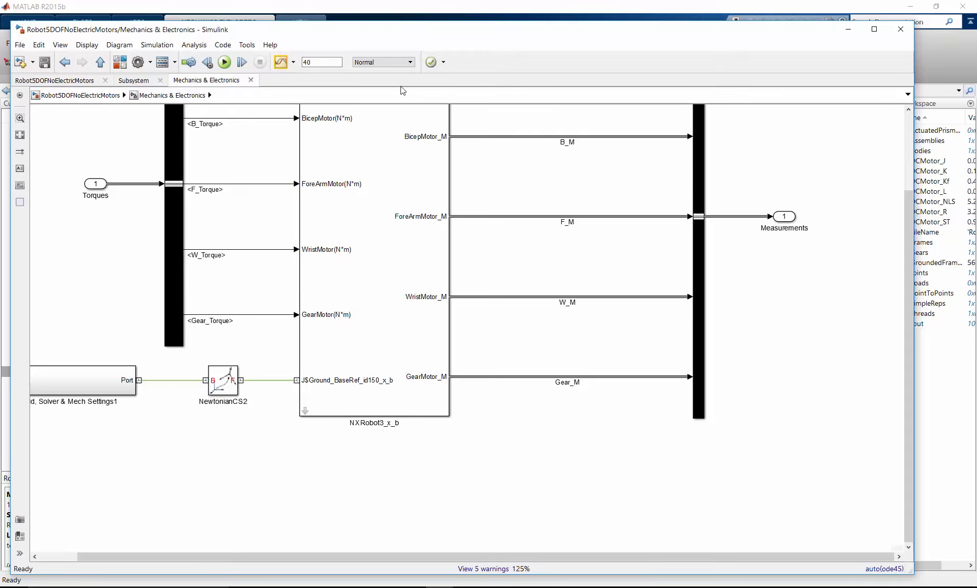
Step: Play the Robot5DOFNoElectricMotors animation in Mechanics Explorer, rewind it and replay the controlled arm's motion
click(401, 9)
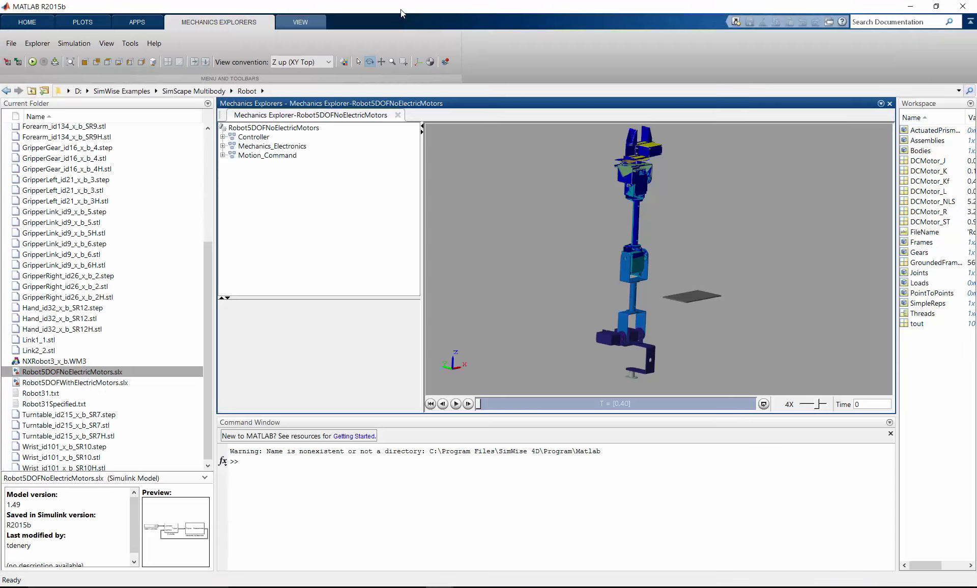
click(457, 404)
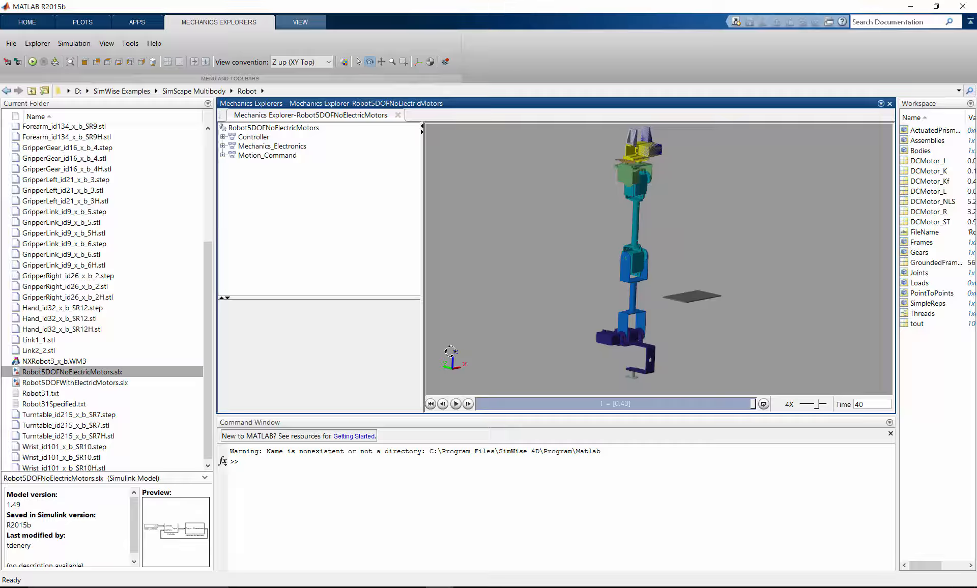
click(431, 405)
click(456, 404)
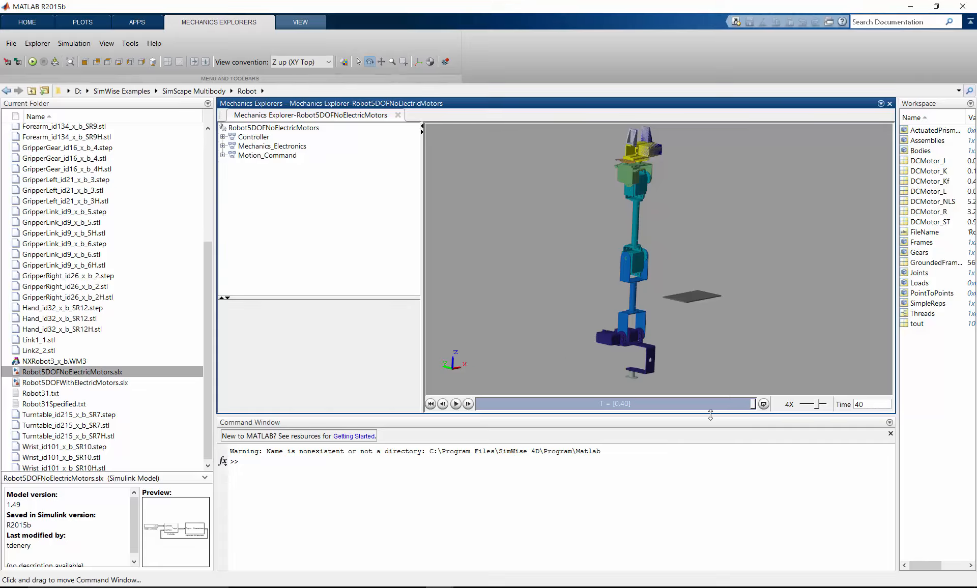
click(456, 404)
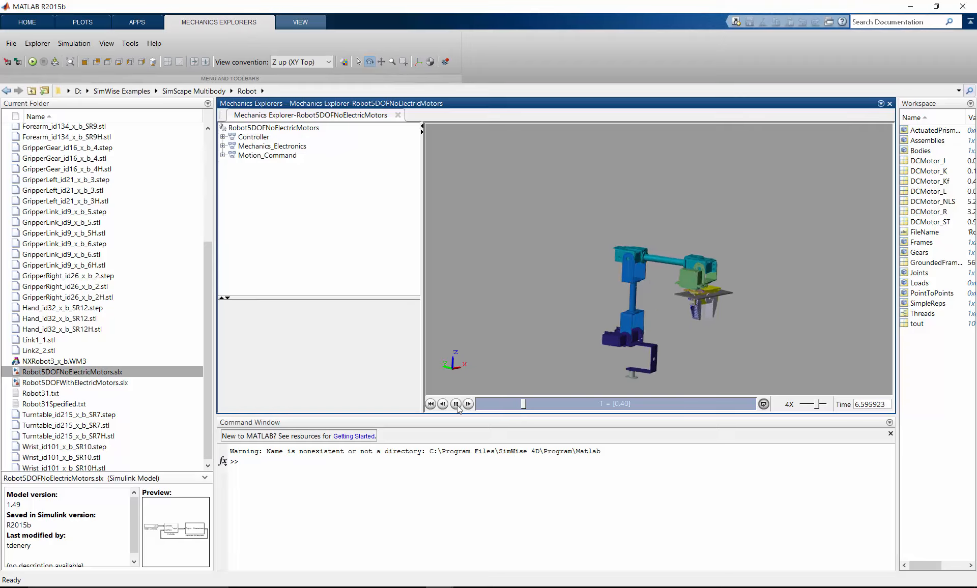